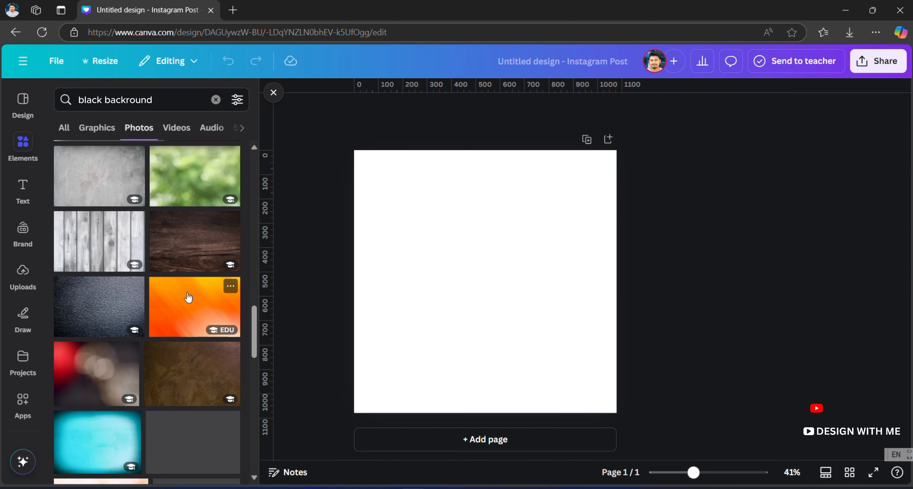
- Add the black photo of overlapping square blocks and set it as the page background
scroll(188, 294, "up", 10)
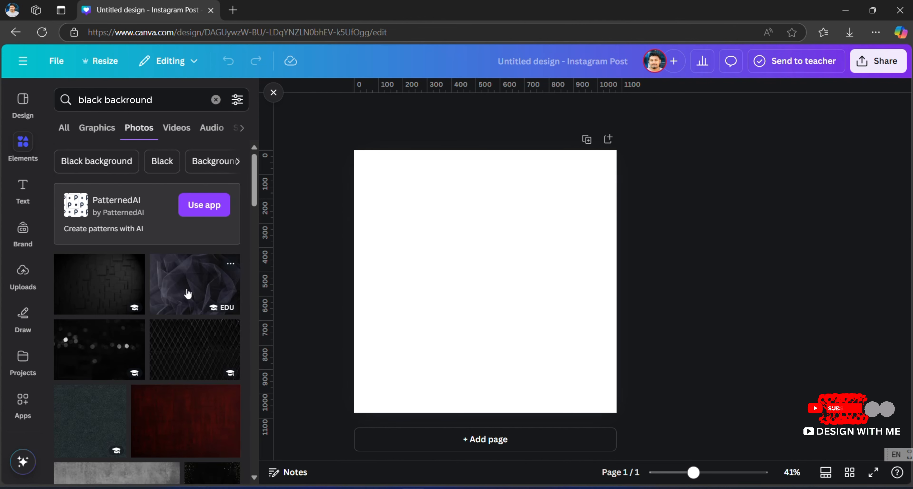
left_click(103, 291)
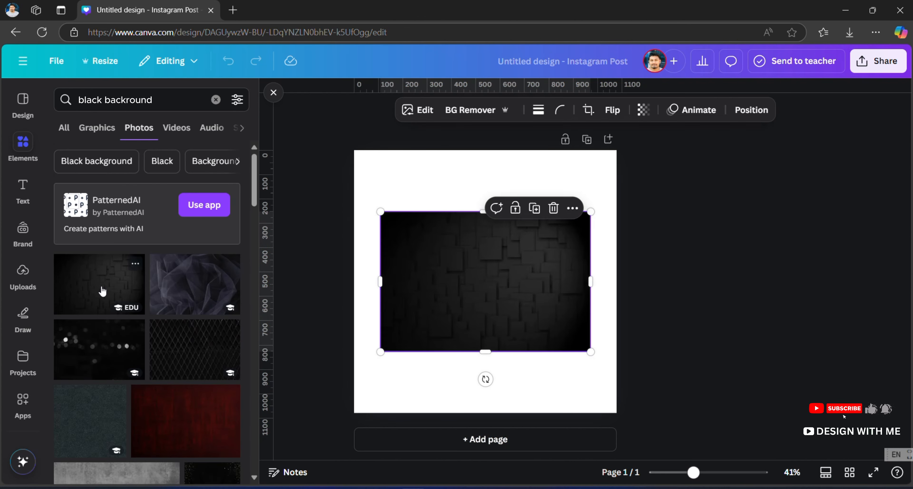
right_click(544, 252)
left_click(579, 413)
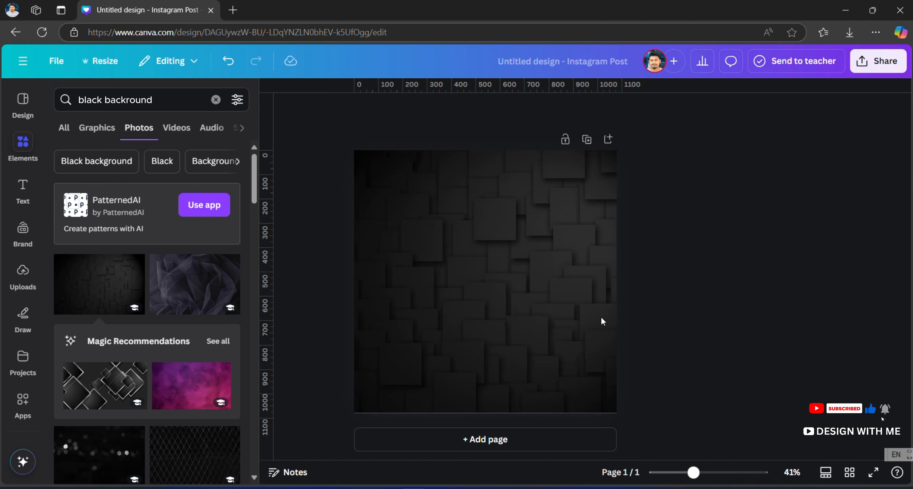
- Search the photo library for "sneeker"
scroll(155, 272, "down", 3)
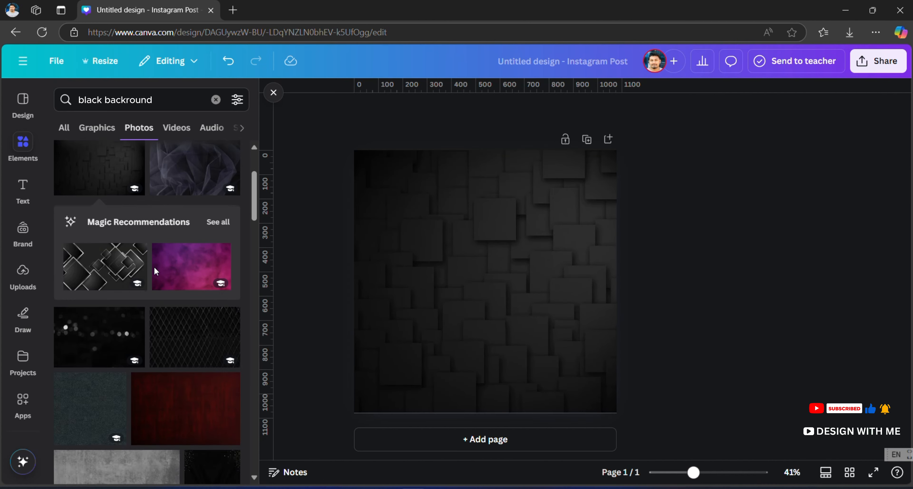
left_click(216, 100)
type("sneeker")
key("Return")
- Insert the cut-out photo of the single white sneaker with a black heel and thick sole
scroll(173, 318, "down", 10)
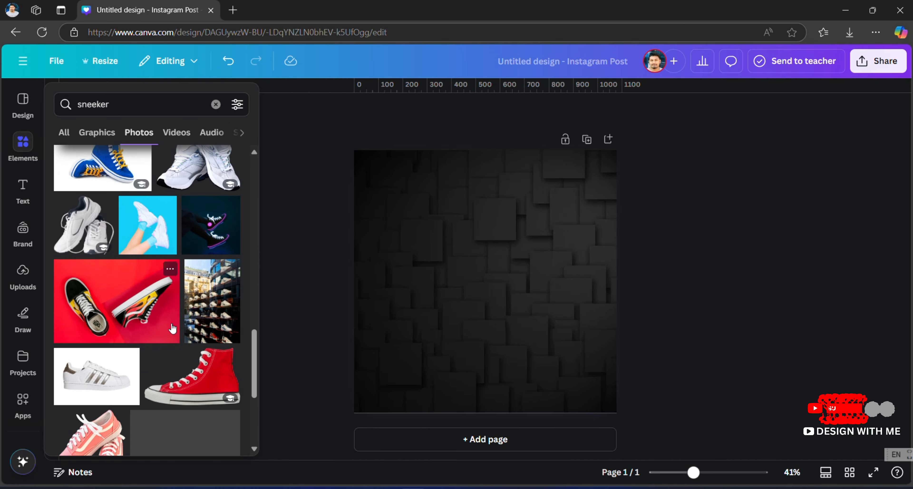
scroll(173, 322, "down", 15)
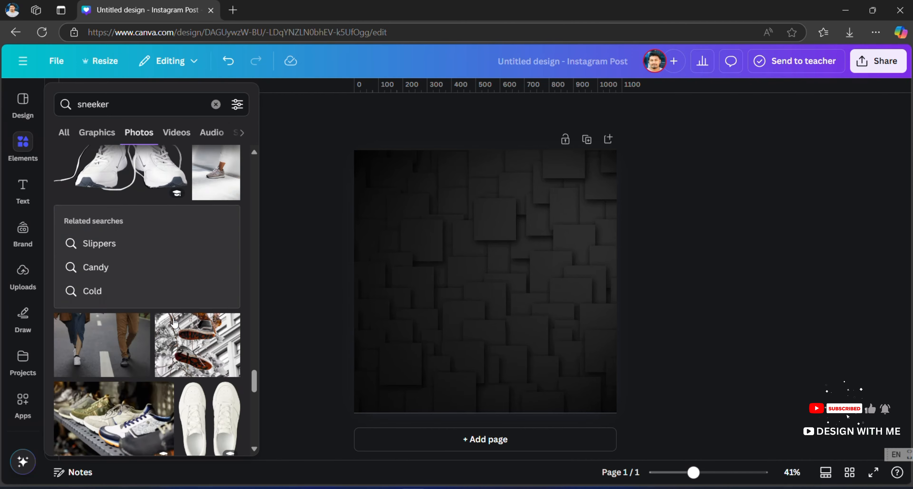
scroll(174, 322, "up", 10)
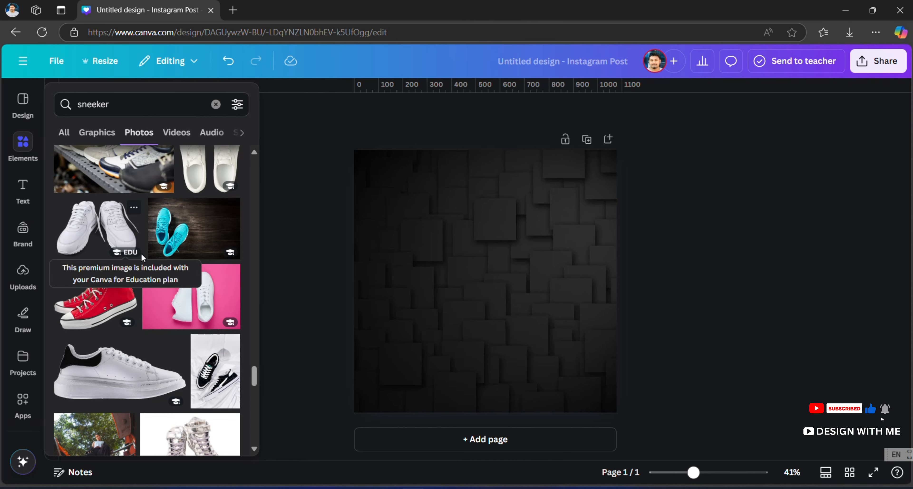
scroll(138, 259, "down", 5)
scroll(142, 258, "up", 10)
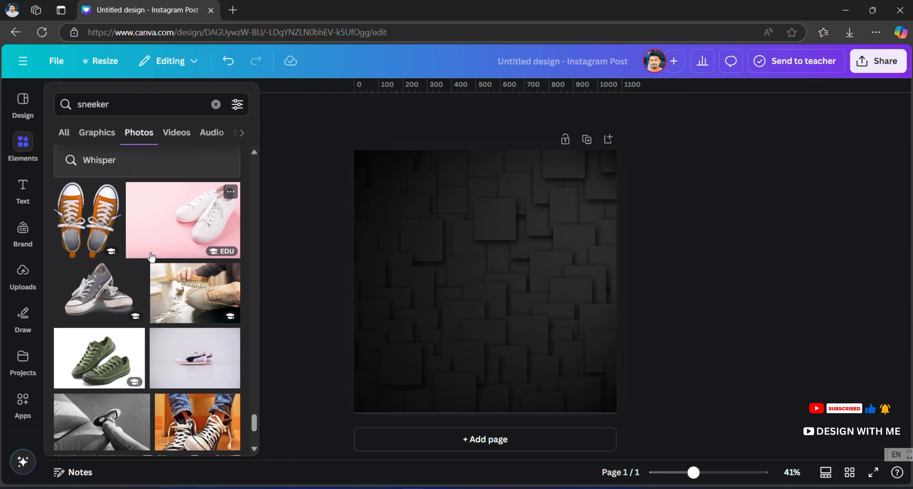
scroll(151, 256, "up", 3)
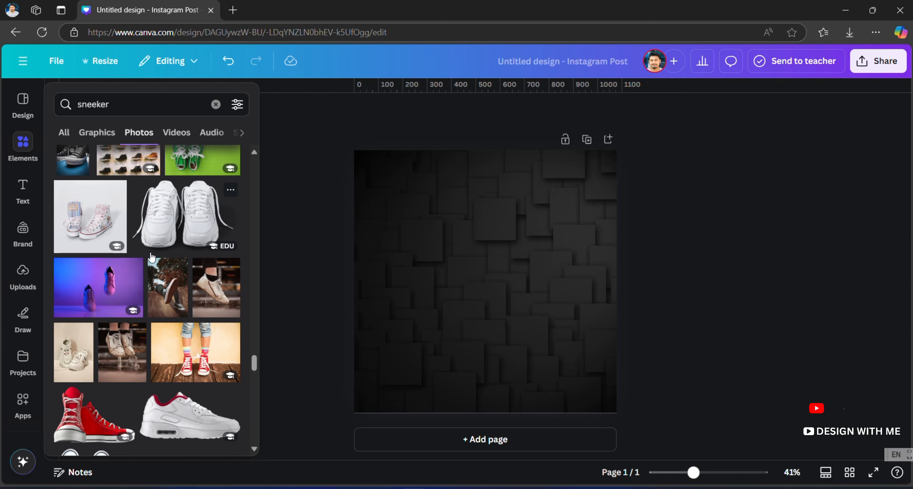
scroll(151, 255, "up", 4)
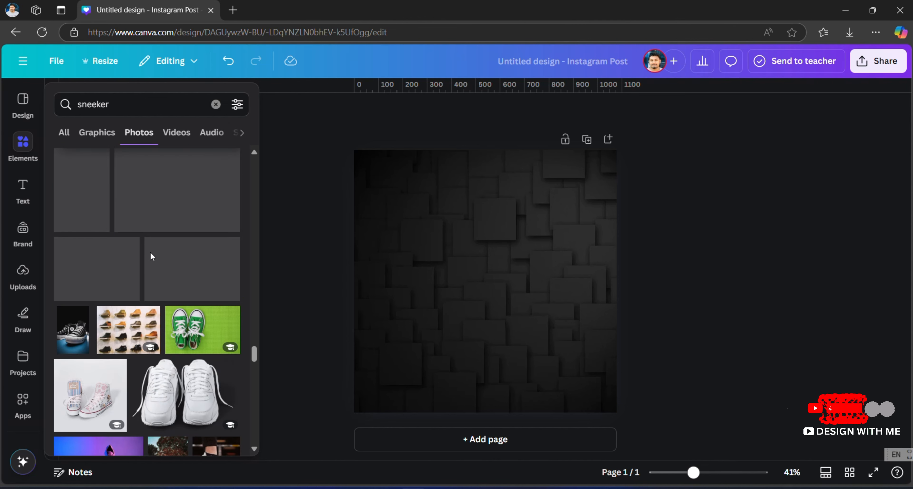
scroll(152, 257, "up", 5)
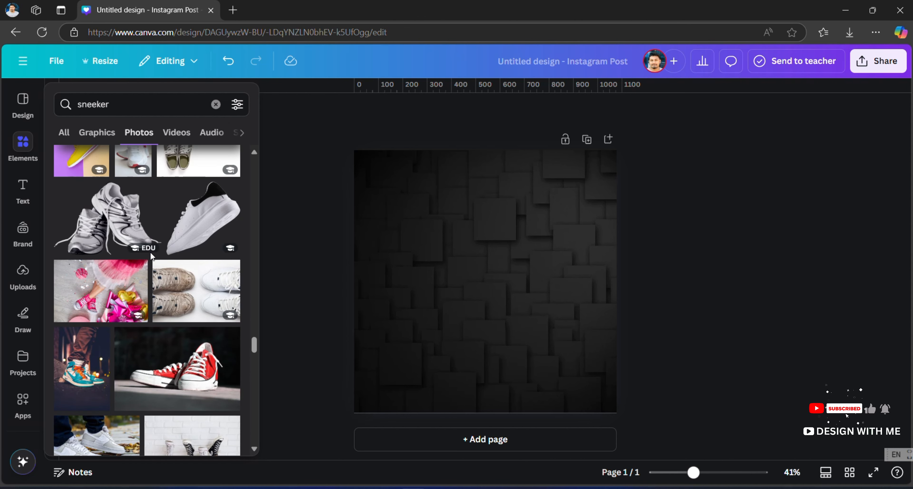
scroll(151, 255, "up", 3)
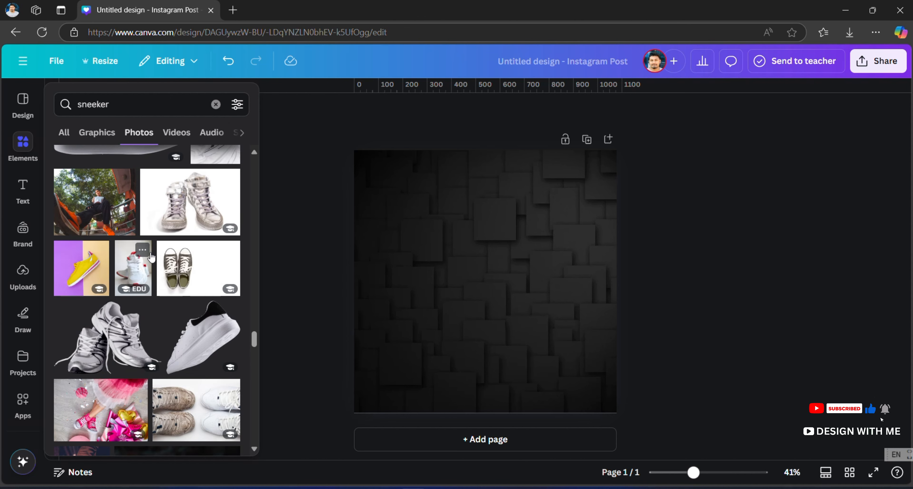
scroll(152, 256, "up", 4)
left_click(142, 298)
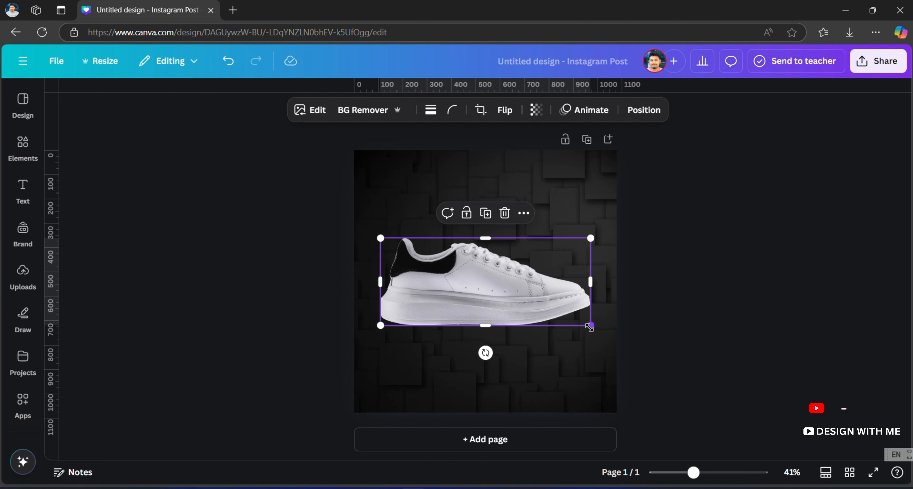
- Scale down the sneaker and tilt it toe-down so it sits diagonally near the middle of the page
left_click_drag(589, 326, 549, 308)
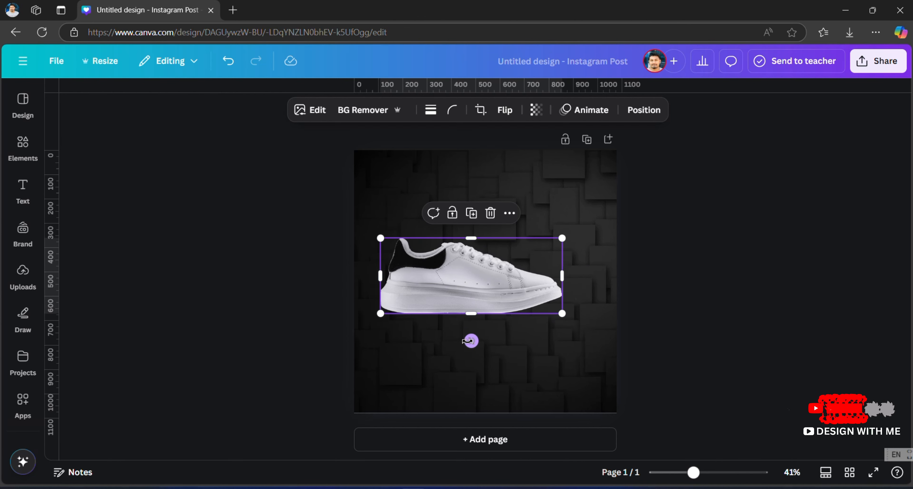
left_click_drag(471, 340, 392, 350)
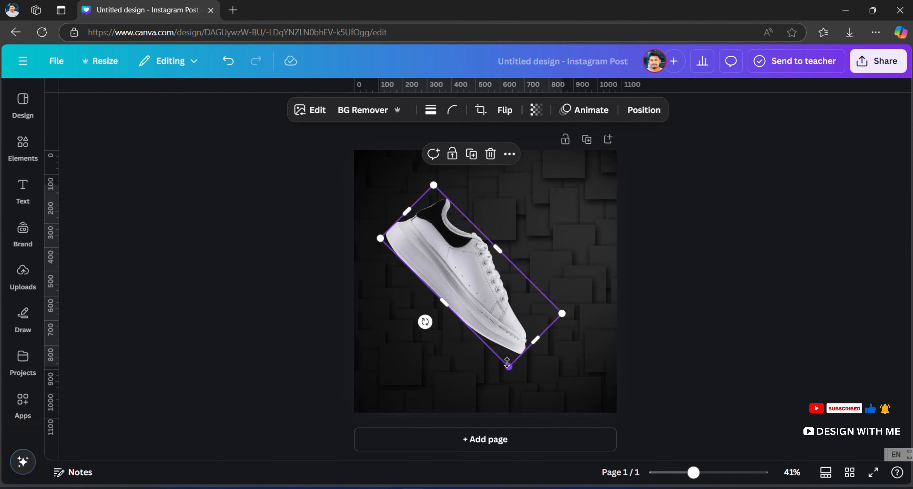
left_click_drag(506, 362, 487, 314)
left_click_drag(442, 290, 451, 323)
left_click_drag(490, 290, 488, 300)
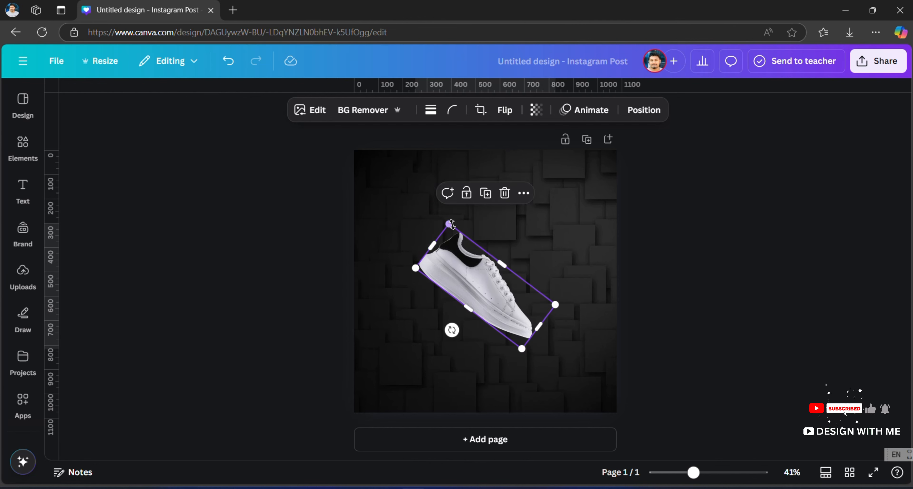
left_click_drag(451, 224, 437, 202)
left_click(521, 222)
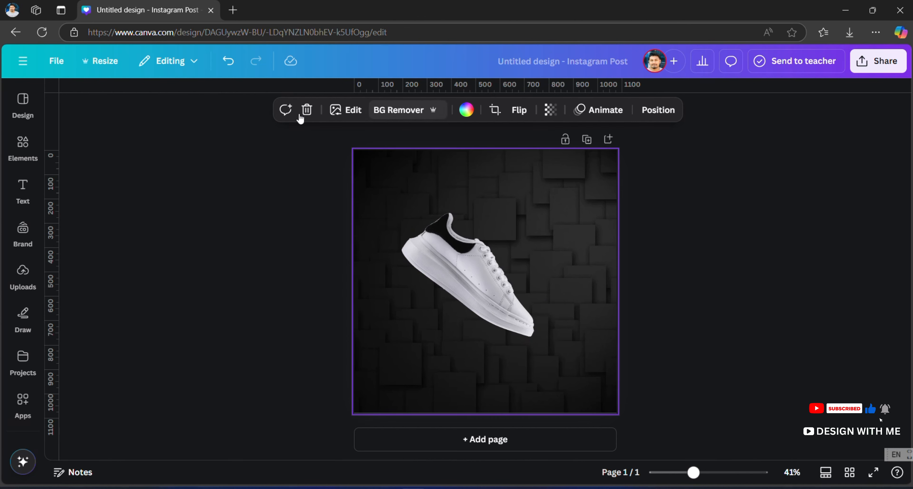
- Add a heading reading "Sneeker" and switch its letters to uppercase
left_click(21, 194)
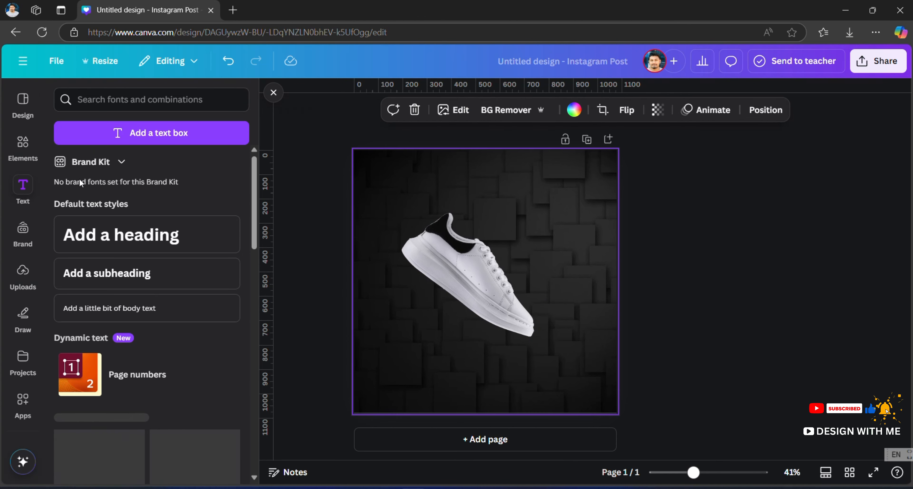
left_click(131, 236)
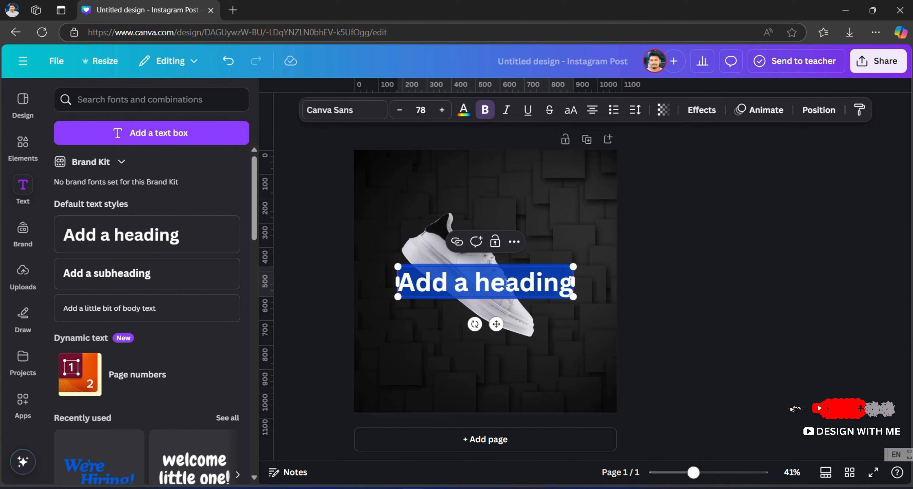
type("Sb")
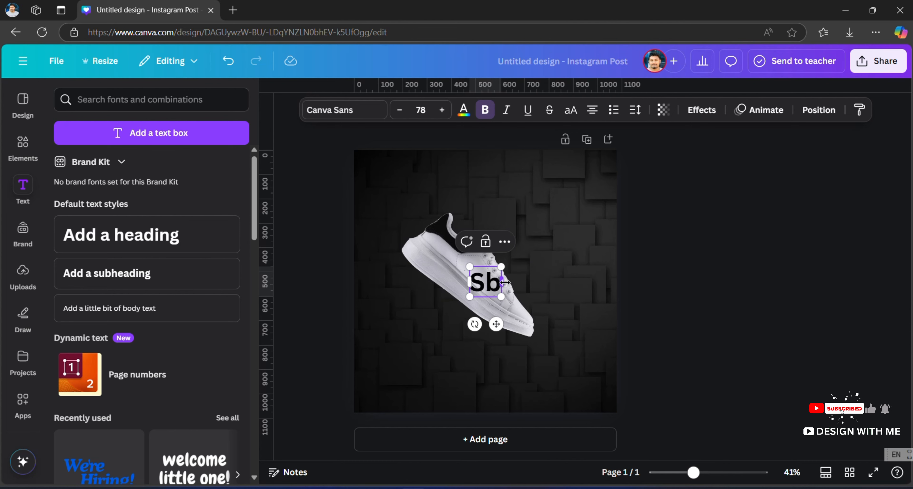
key("BackSpace")
type("nee")
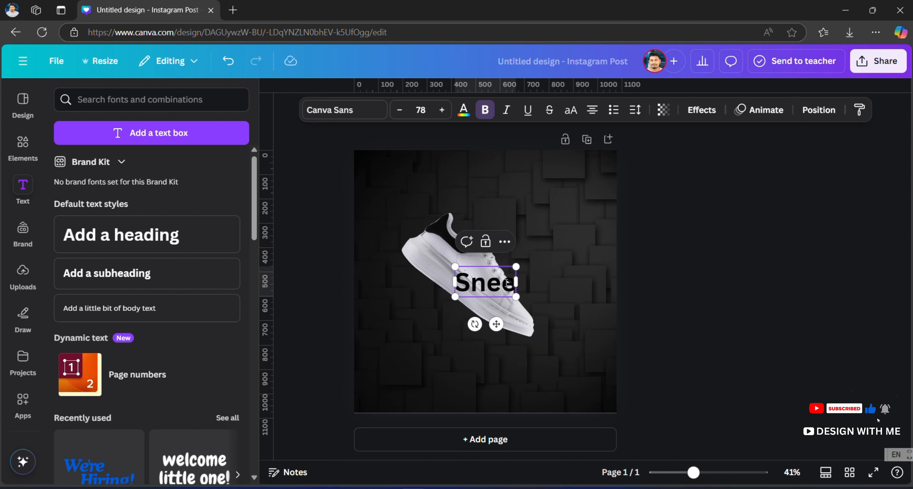
type("ker")
key("ctrl+a")
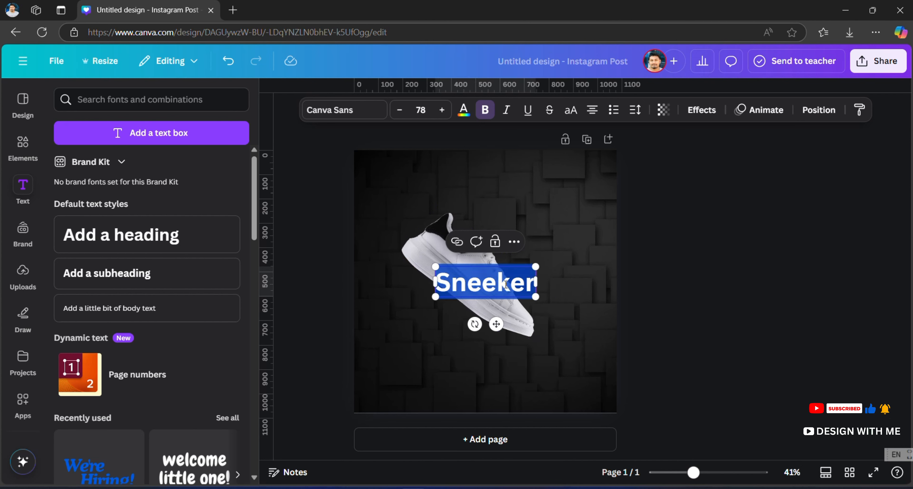
left_click(568, 113)
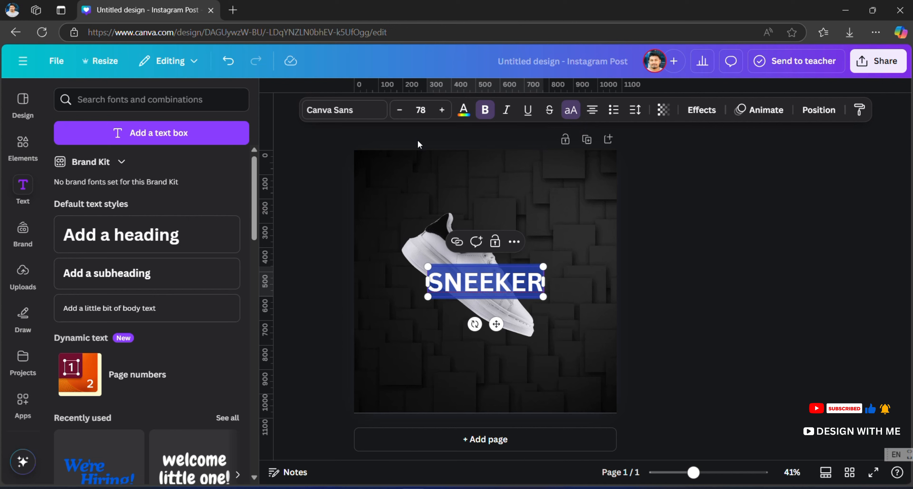
- Find the Anton font with the search "ant" and apply it to the SNEEKER heading
left_click(359, 116)
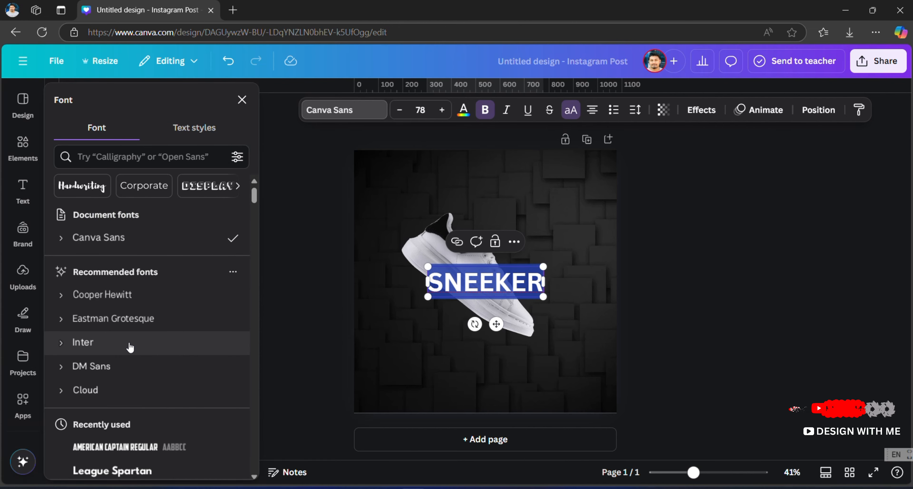
scroll(129, 346, "down", 5)
scroll(113, 267, "down", 8)
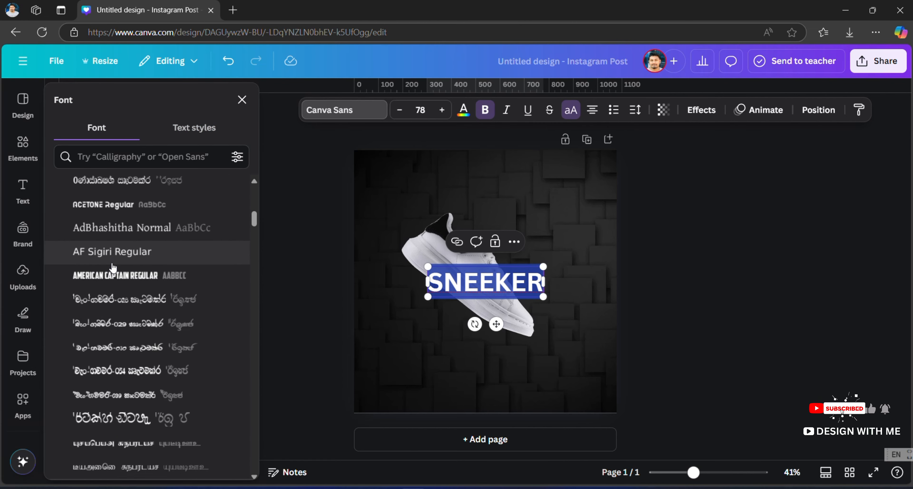
scroll(134, 276, "up", 3)
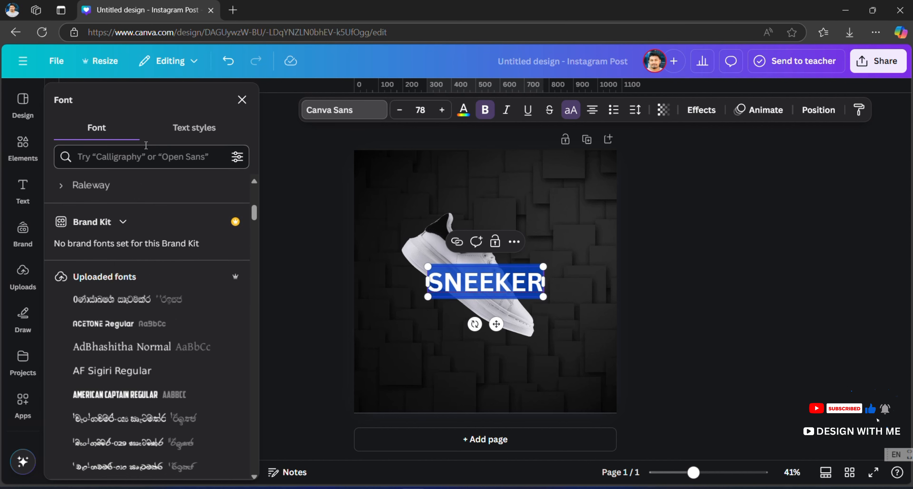
left_click(115, 156)
type("a")
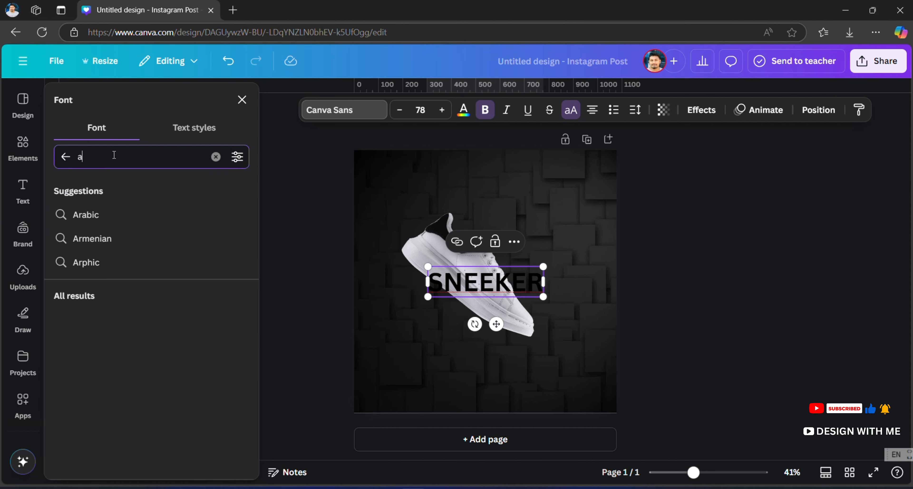
type("n")
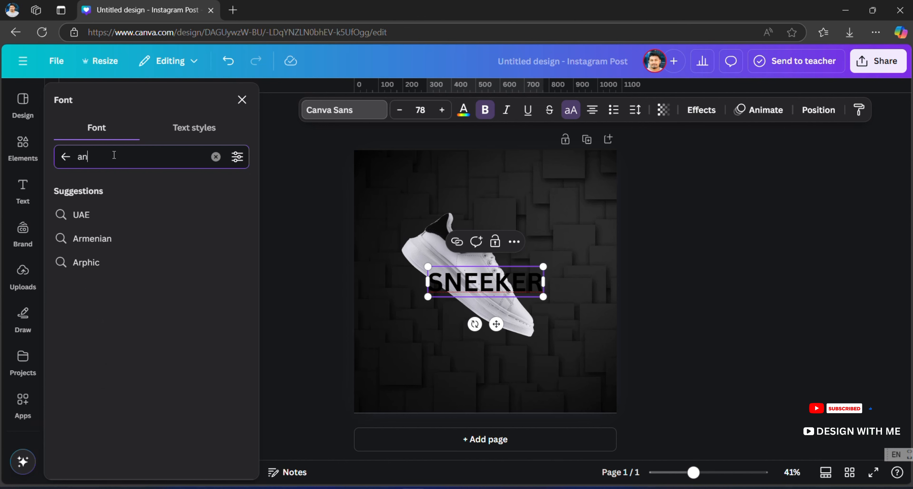
type("t")
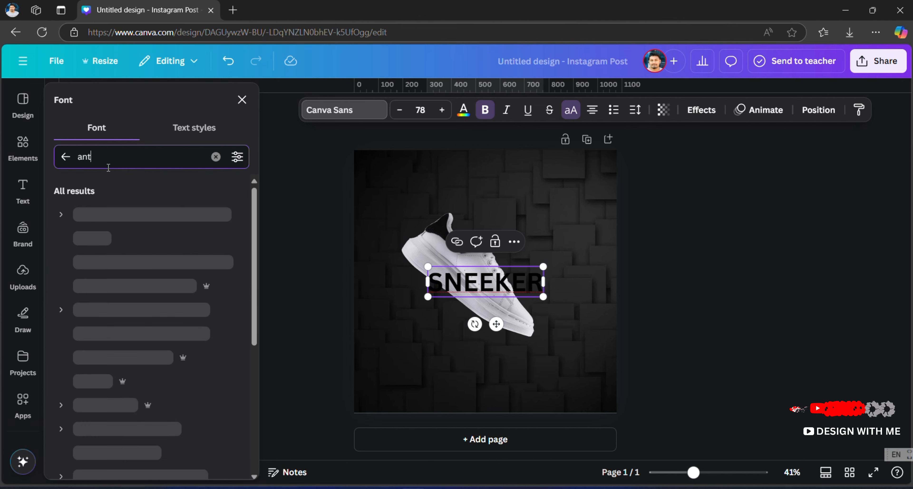
left_click(102, 260)
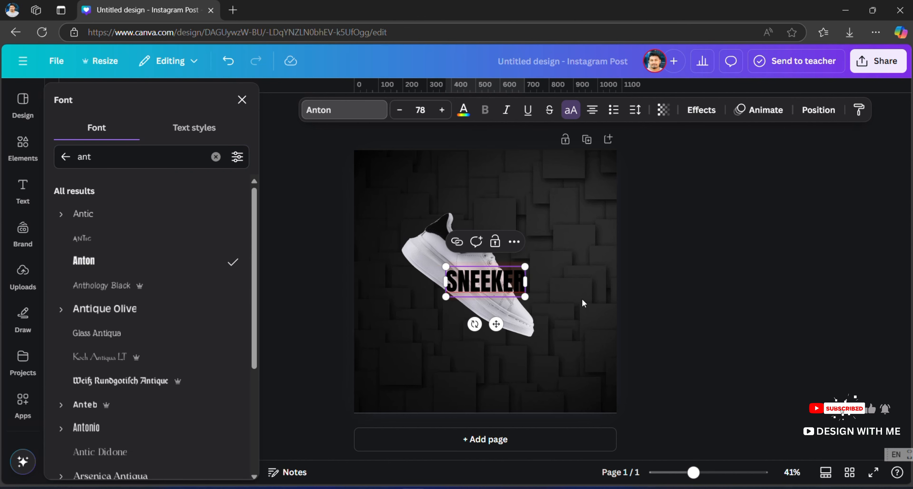
- Enlarge the SNEEKER heading to font size 168 and colour it white
left_click_drag(527, 297, 608, 351)
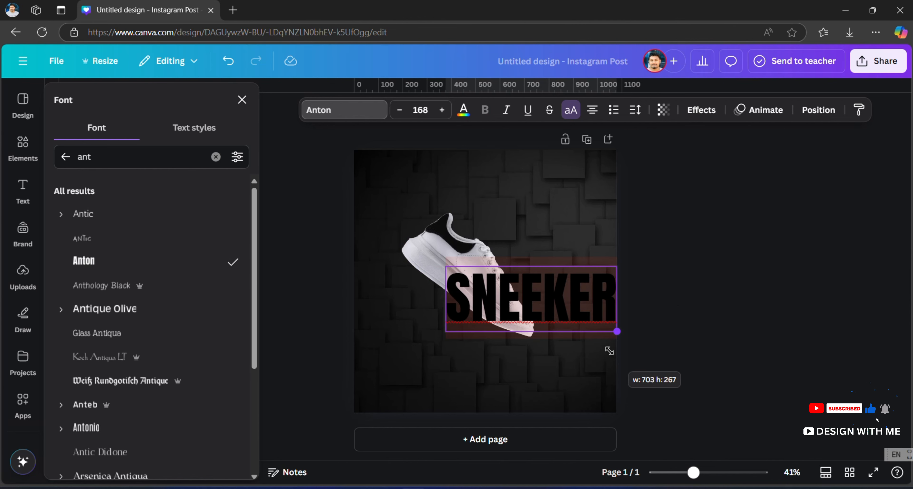
left_click(463, 110)
left_click(140, 194)
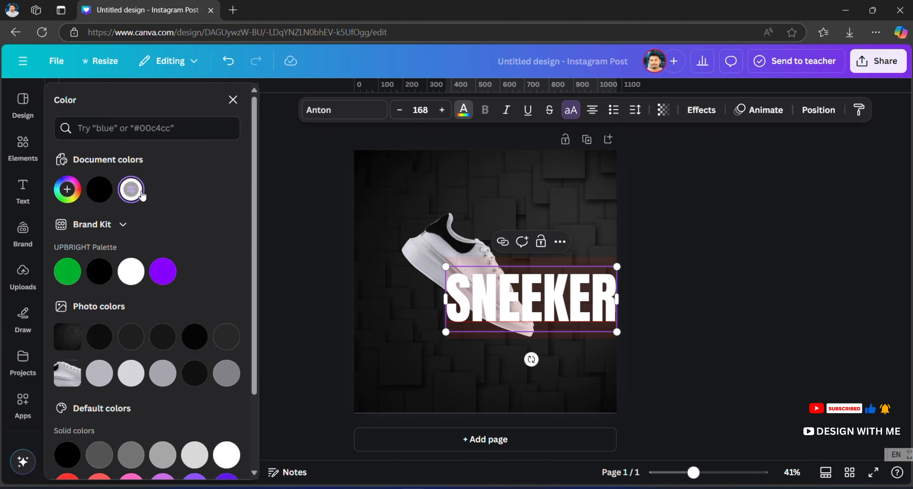
left_click(702, 324)
- Move the SNEEKER heading across the middle of the shoe and enlarge it to font size 209
left_click(577, 303)
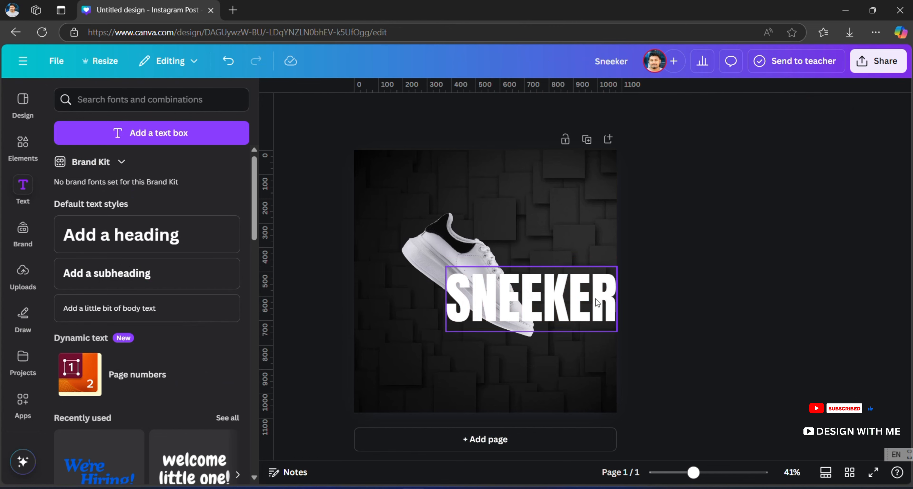
left_click_drag(595, 298, 540, 281)
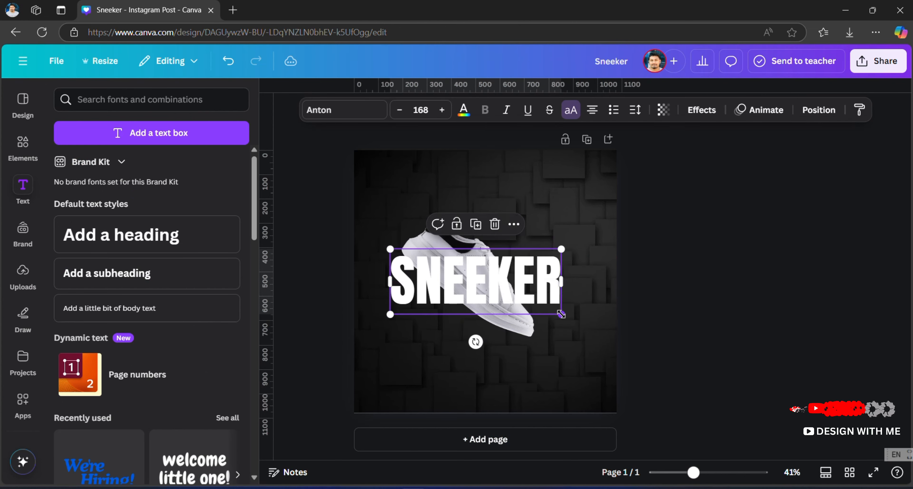
left_click_drag(561, 313, 600, 337)
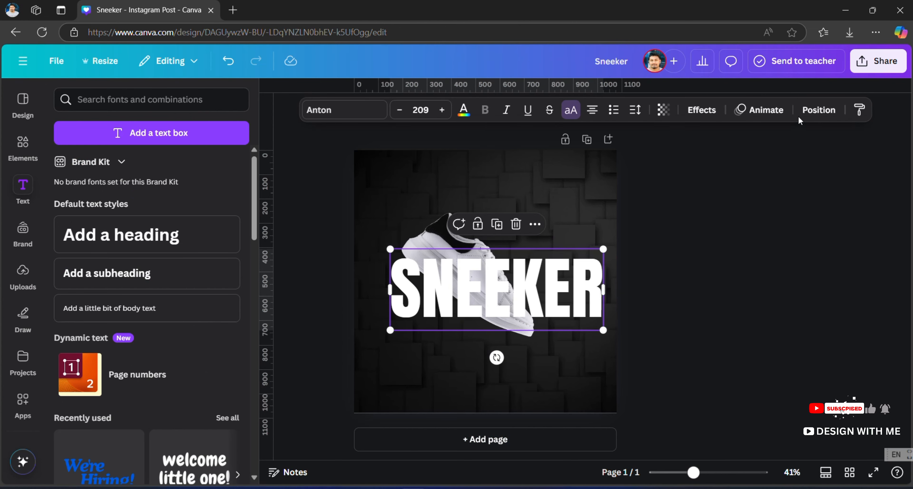
- Place the SNEEKER heading behind the shoe in the layer order and shift it slightly upward
left_click(812, 111)
left_click(201, 128)
left_click_drag(163, 215, 163, 255)
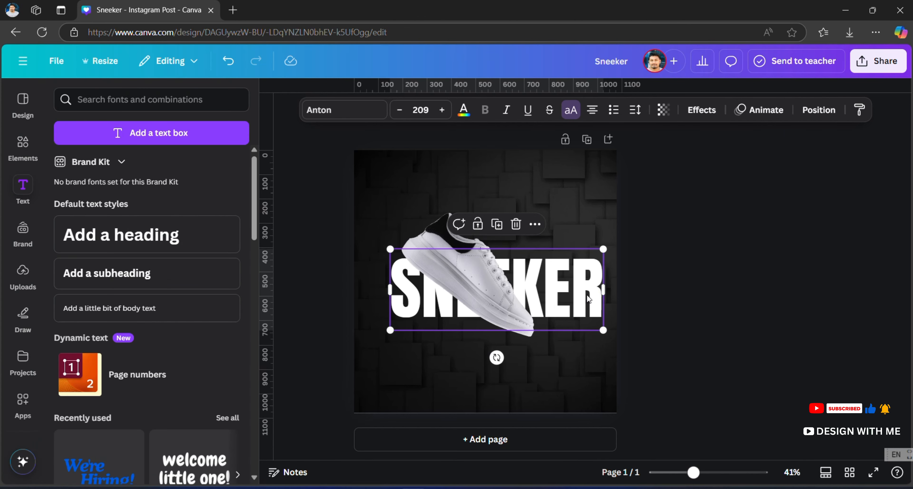
left_click_drag(588, 299, 582, 268)
- Rotate the shoe to a flatter tilt and move it slightly right and down over the heading
left_click(516, 320)
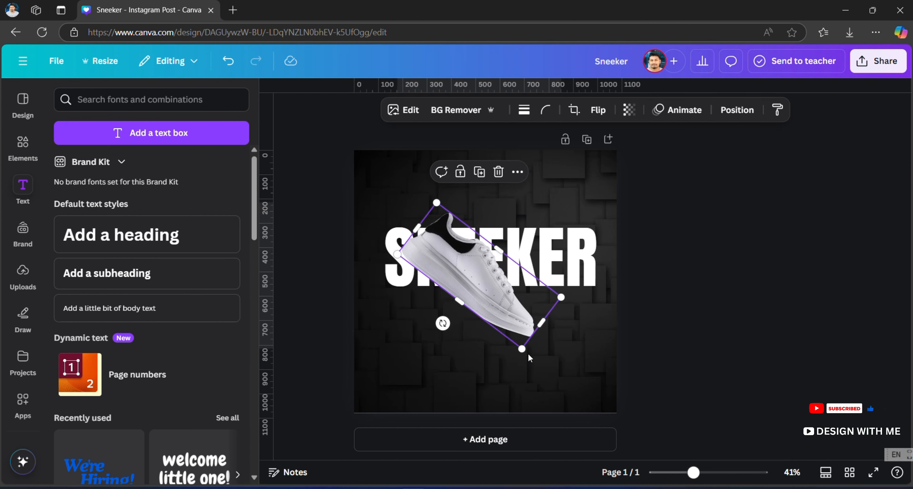
left_click_drag(442, 323, 455, 331)
left_click_drag(463, 278, 486, 289)
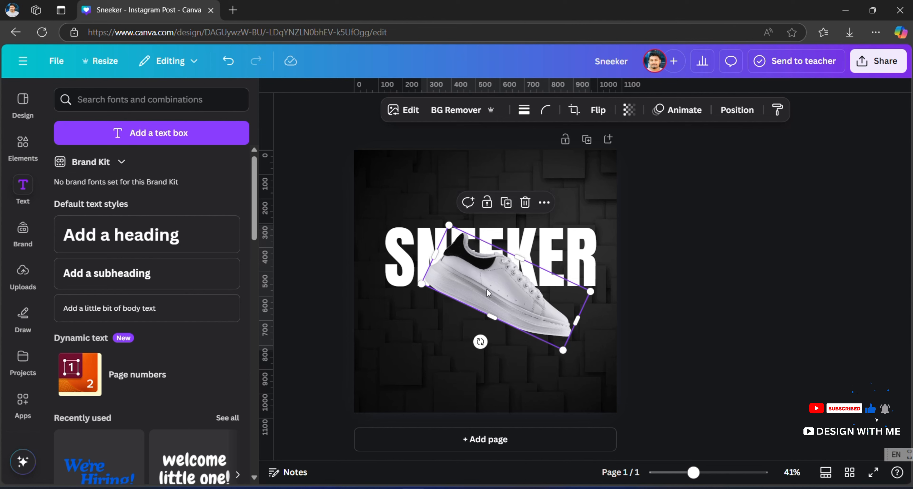
- Duplicate the SNEEKER heading and place the copy below the original, across the lower part of the shoe
left_click(584, 250)
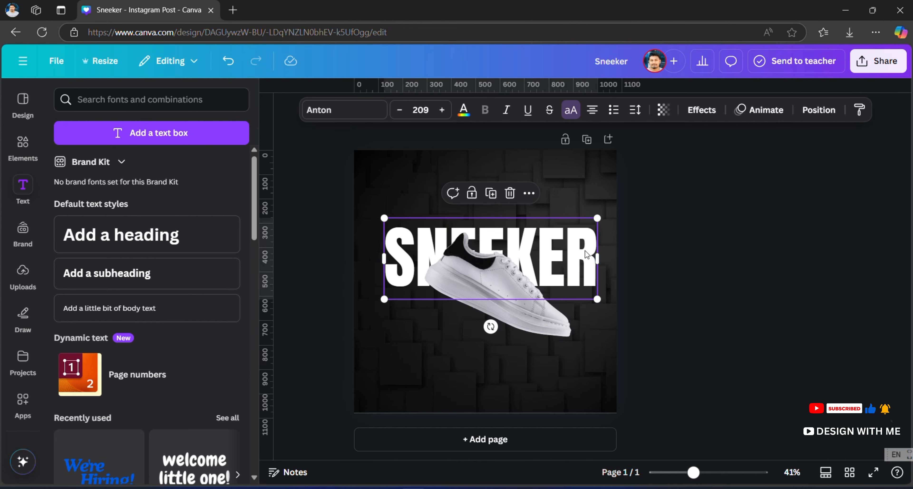
left_click_drag(586, 250, 552, 341)
key("ctrl+]")
double_click(552, 338)
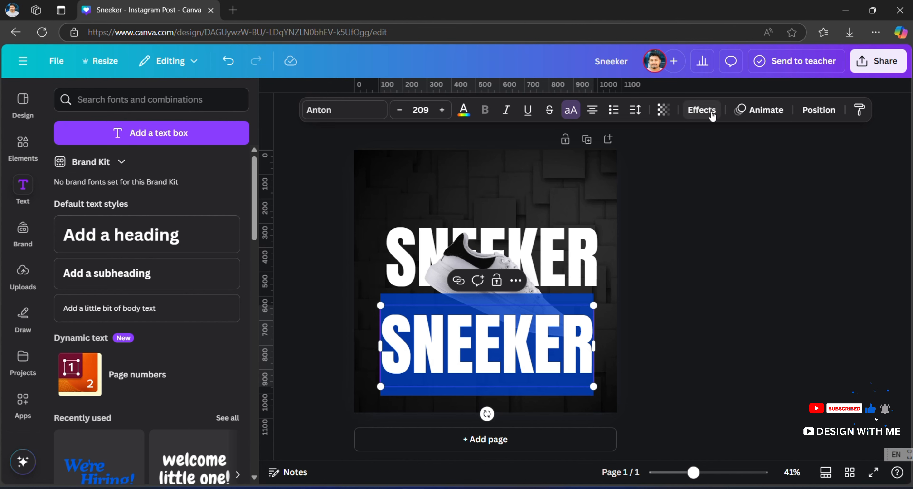
- Apply the Hollow text effect to the lower SNEEKER heading with a thickness of 15
left_click(711, 114)
left_click(88, 254)
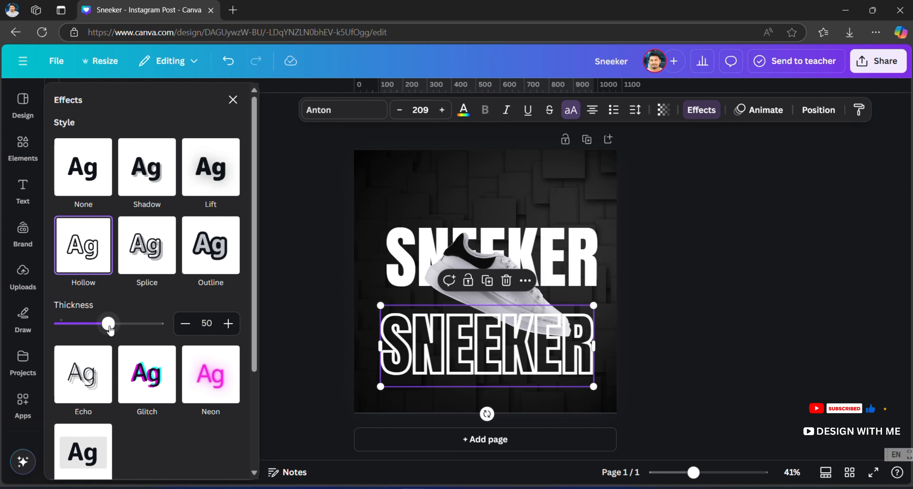
left_click_drag(108, 323, 73, 324)
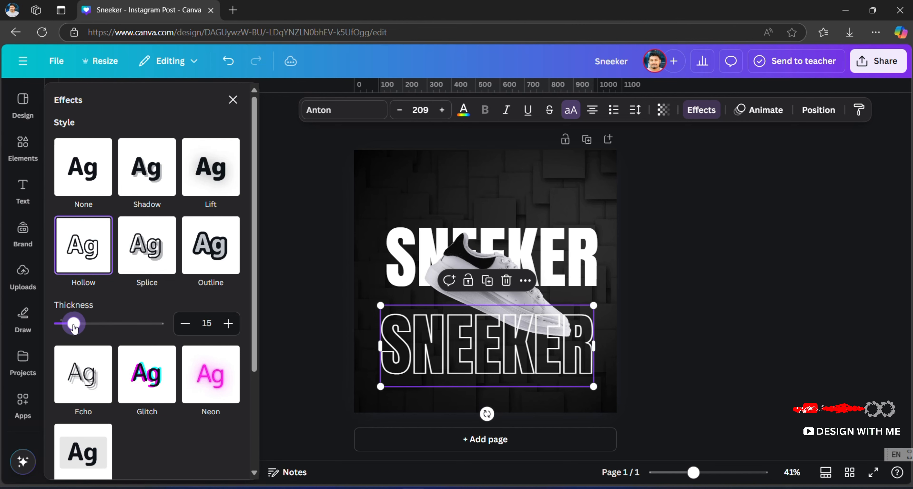
left_click(724, 306)
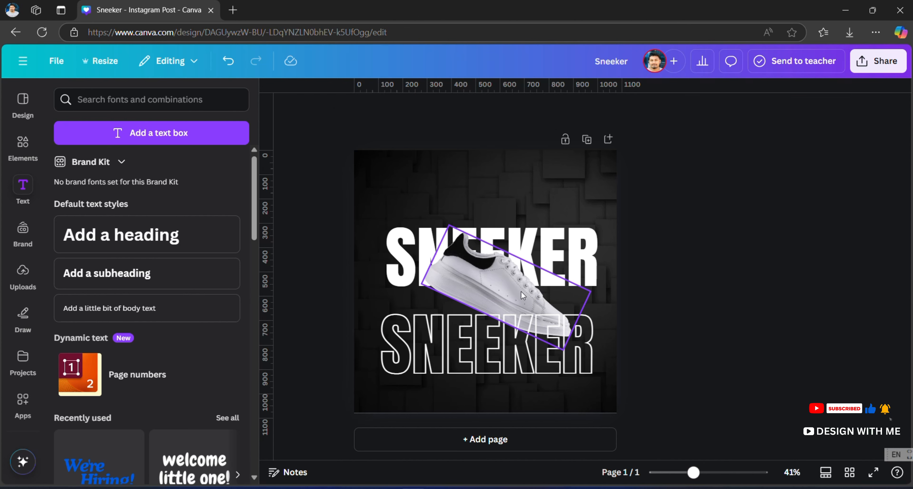
- Move the shoe up out of the way and place the hollow heading behind the solid one, partly overlapping its lower half
left_click_drag(521, 293, 509, 201)
left_click_drag(537, 354, 541, 307)
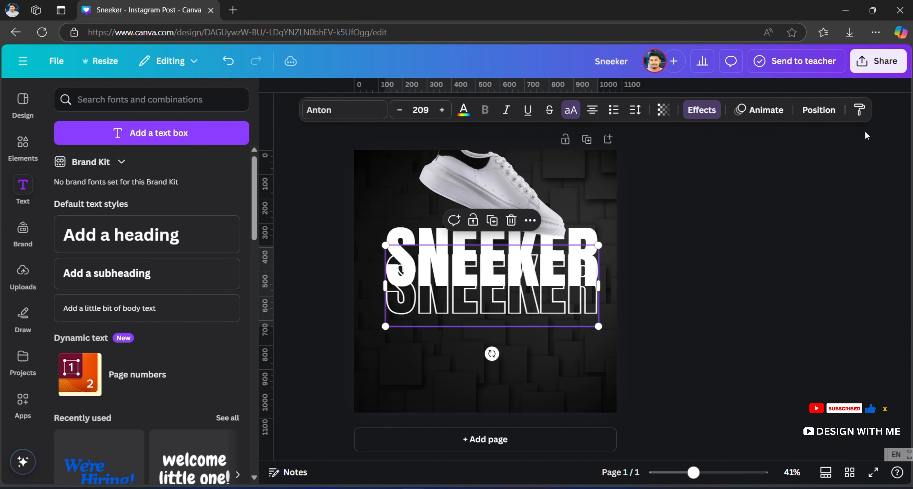
left_click(818, 110)
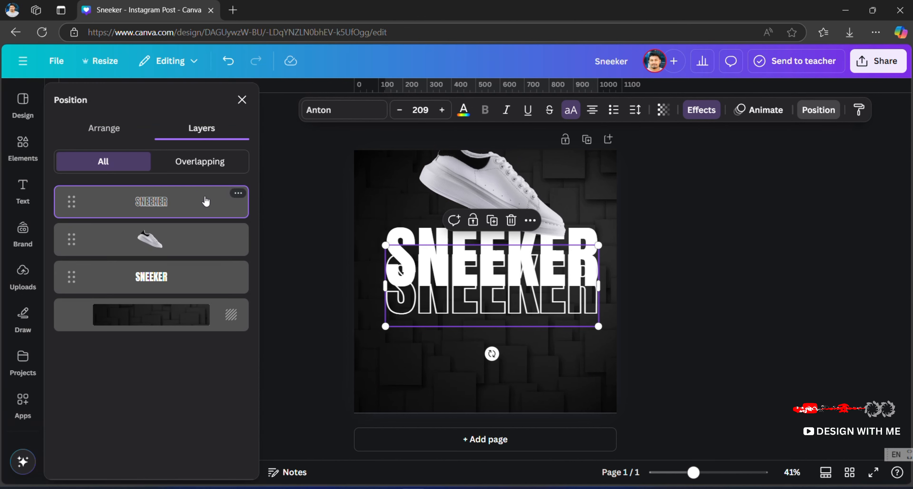
left_click_drag(204, 201, 203, 276)
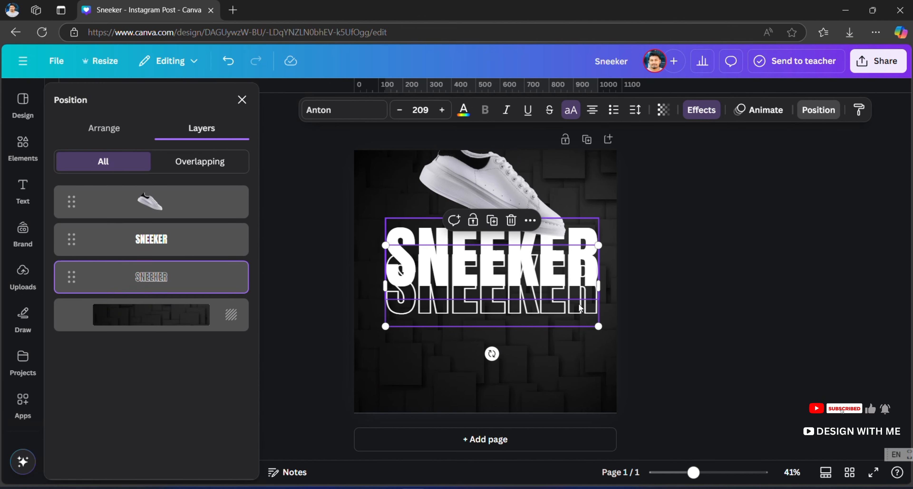
mouse_move(580, 303)
left_mouse_down()
mouse_move(575, 340)
mouse_move(574, 315)
left_mouse_up()
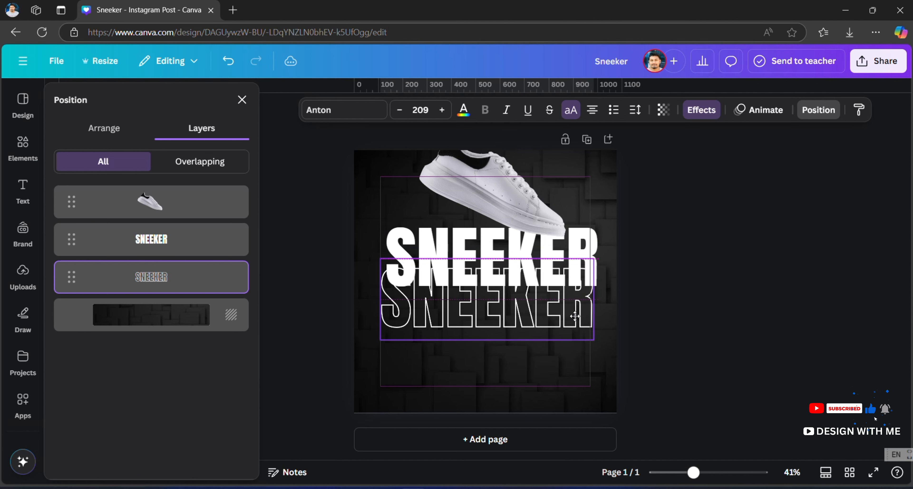
- Apply the Lift effect at intensity 99 to the solid SNEEKER heading and move it slightly down, in line with the hollow copy
left_click(123, 242)
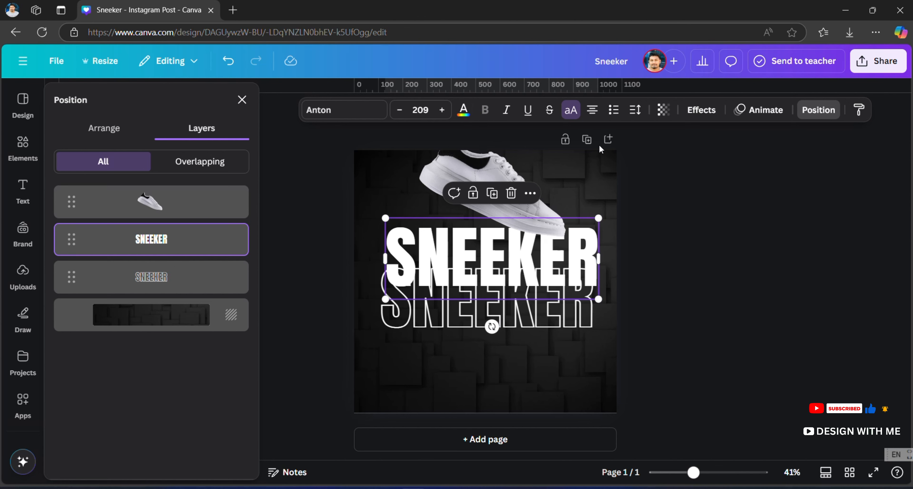
left_click(719, 111)
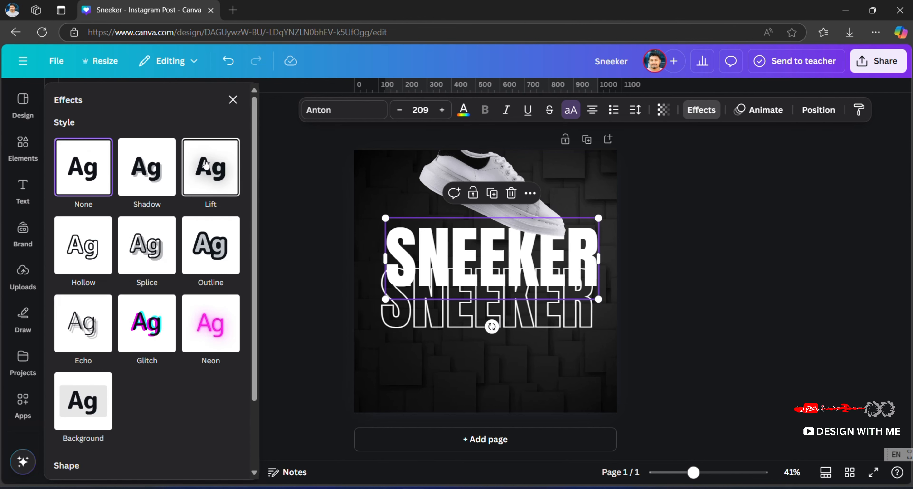
left_click(206, 165)
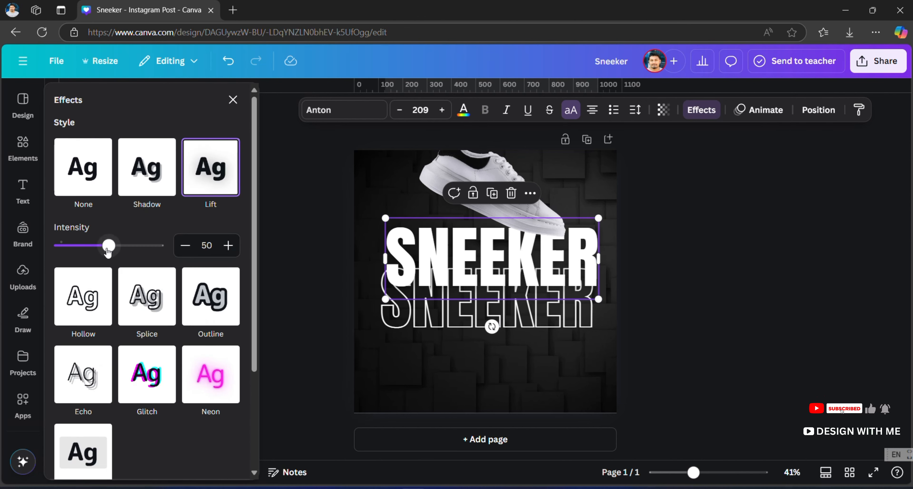
left_click_drag(109, 245, 159, 247)
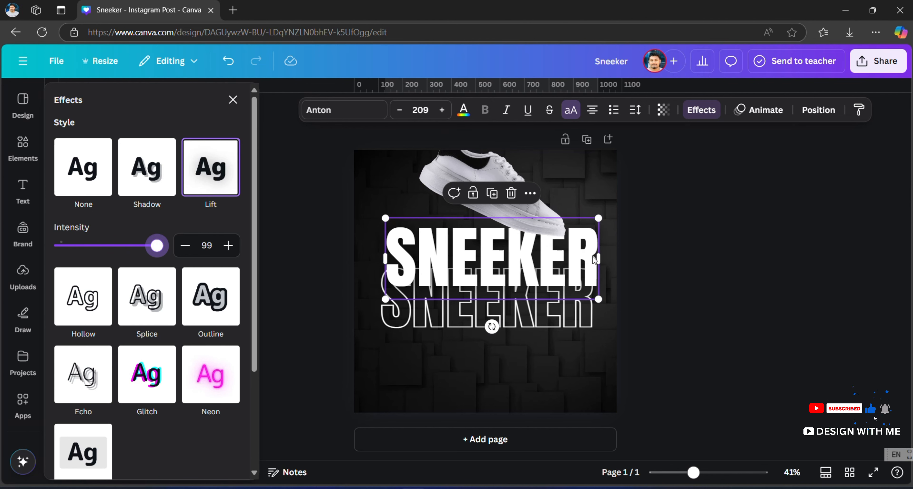
left_click_drag(588, 271, 586, 281)
- Bring the shoe back over the middle of both headings, tilt it more steeply and make it slightly smaller
left_click_drag(517, 187, 513, 291)
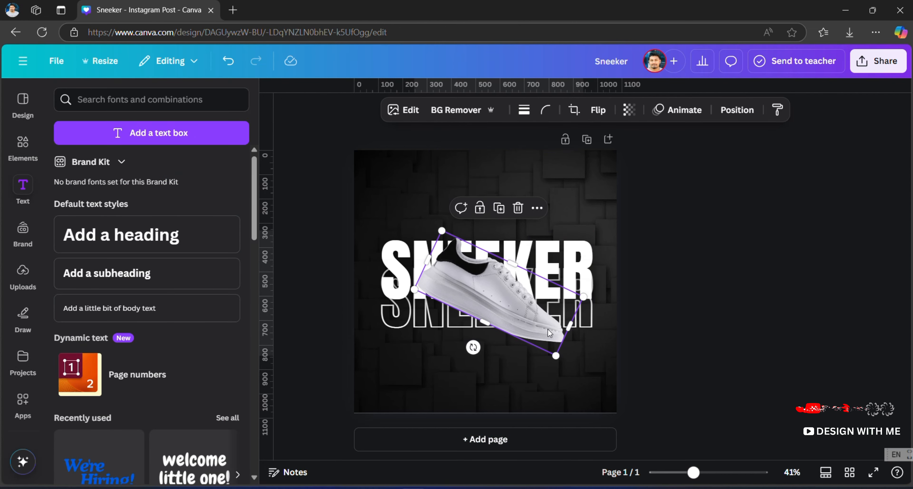
left_click_drag(547, 328, 543, 341)
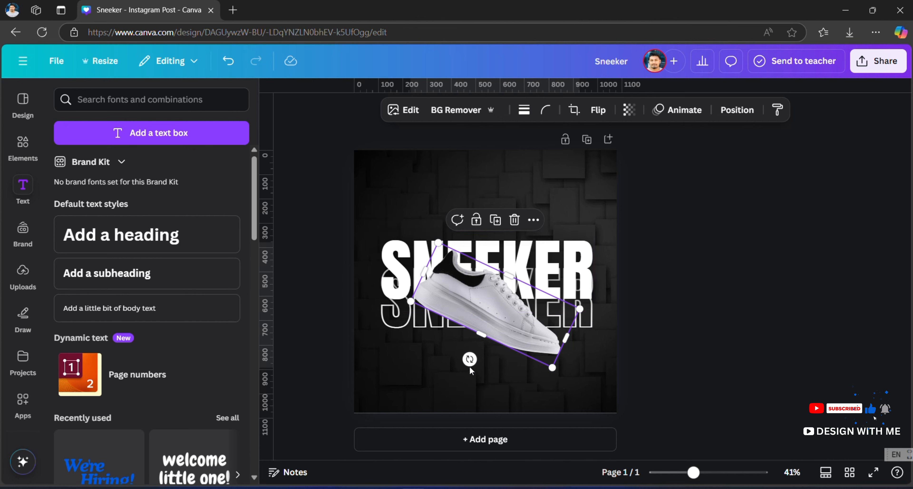
left_click_drag(469, 359, 458, 365)
left_click_drag(544, 372, 530, 354)
- Move the hollow SNEEKER heading slightly lower beneath the solid one
left_click(574, 334)
mouse_move(582, 324)
left_mouse_down()
mouse_move(581, 364)
mouse_move(581, 332)
left_mouse_up()
left_click(740, 294)
- Select both SNEEKER headings together and check their alignment options
left_click_drag(596, 209, 589, 349)
left_click(816, 111)
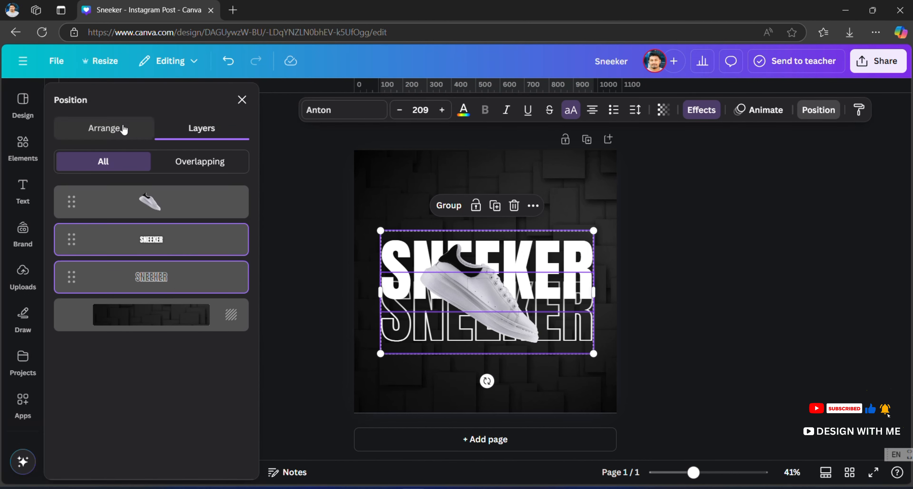
left_click(114, 129)
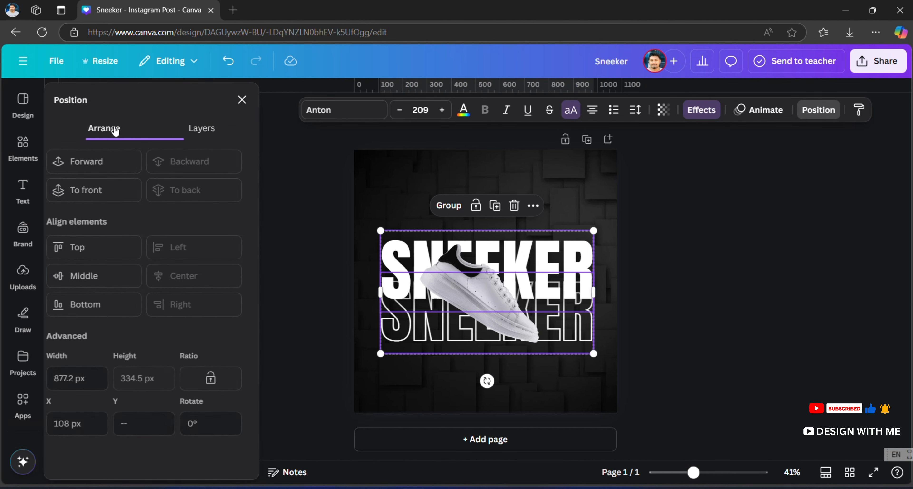
left_click(696, 274)
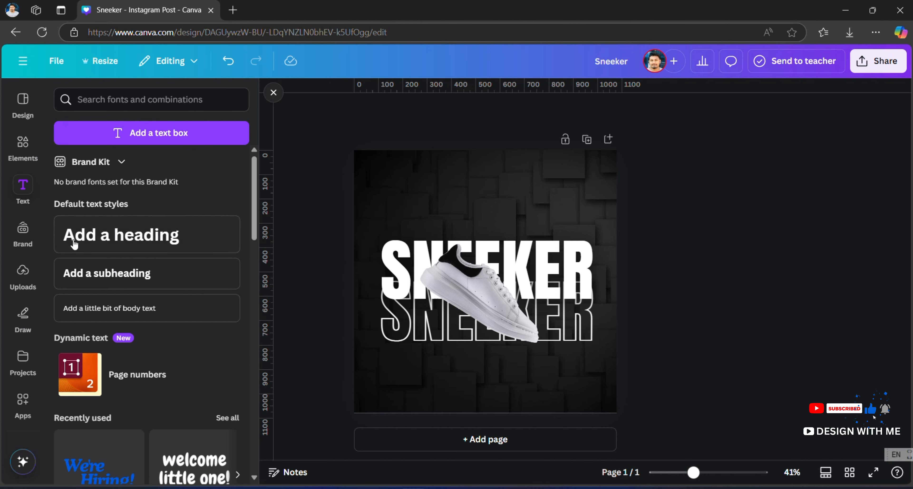
- Add a subheading above the SNEEKER heading reading "pick the perfect"
left_click(81, 272)
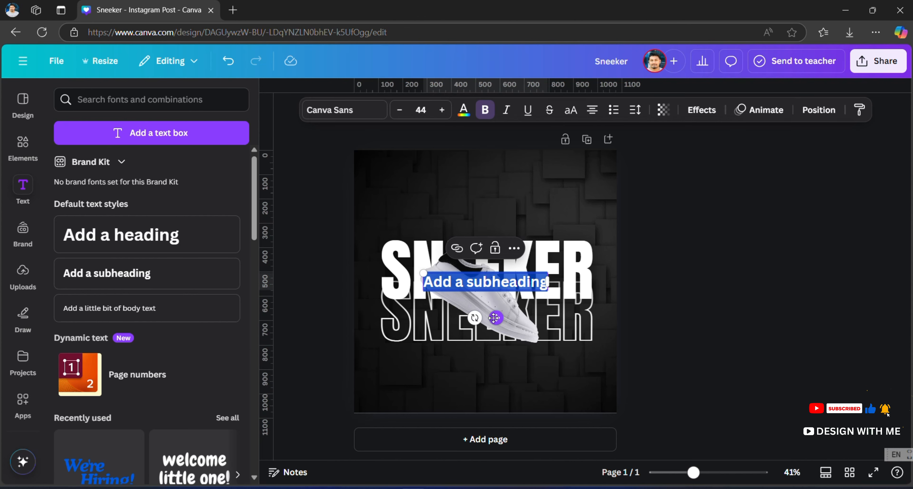
left_click_drag(495, 318, 496, 243)
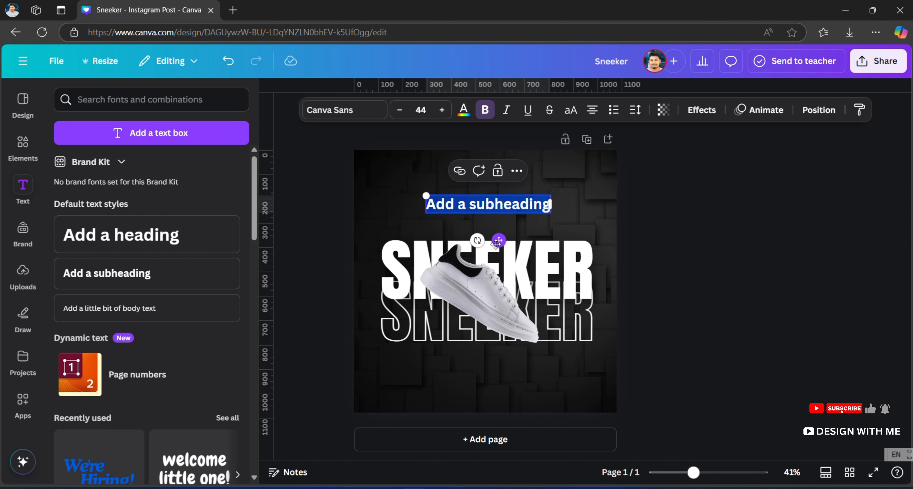
type("p")
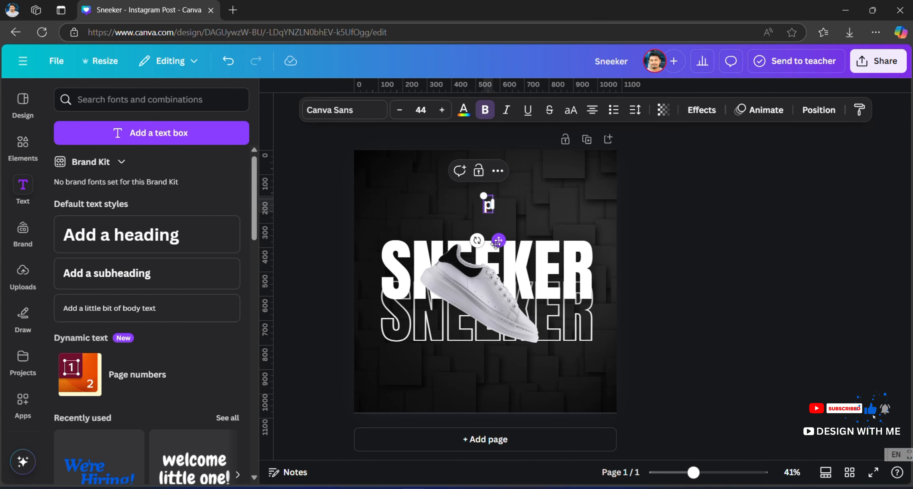
type("ick")
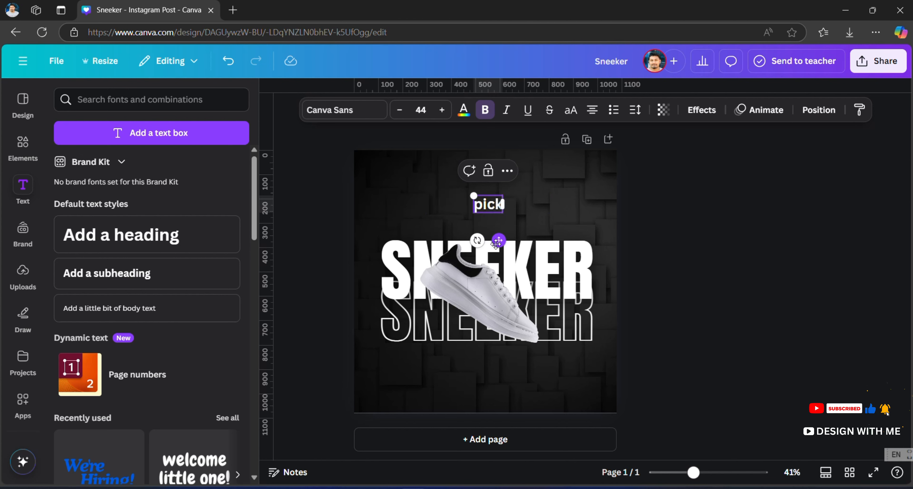
type(" the")
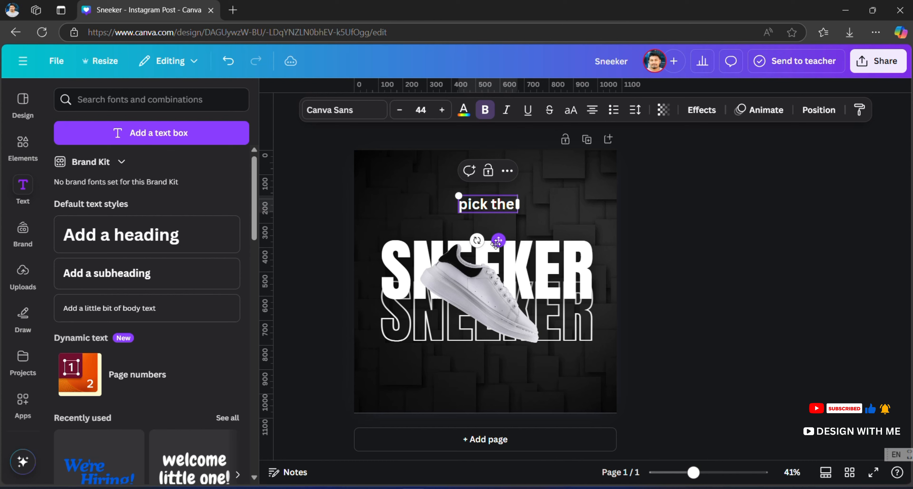
type(" per")
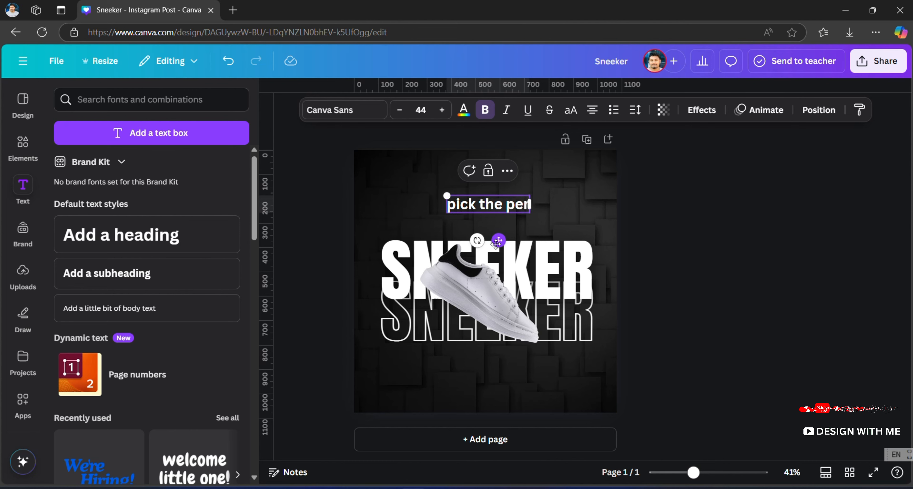
type("fect")
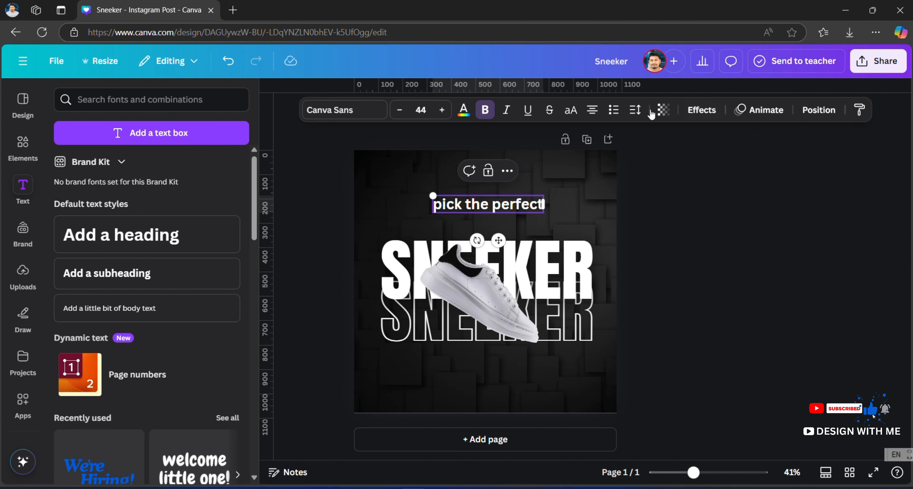
- Switch the "pick the perfect" subheading to uppercase and set its font to Antonio
left_click(570, 110)
left_click(344, 110)
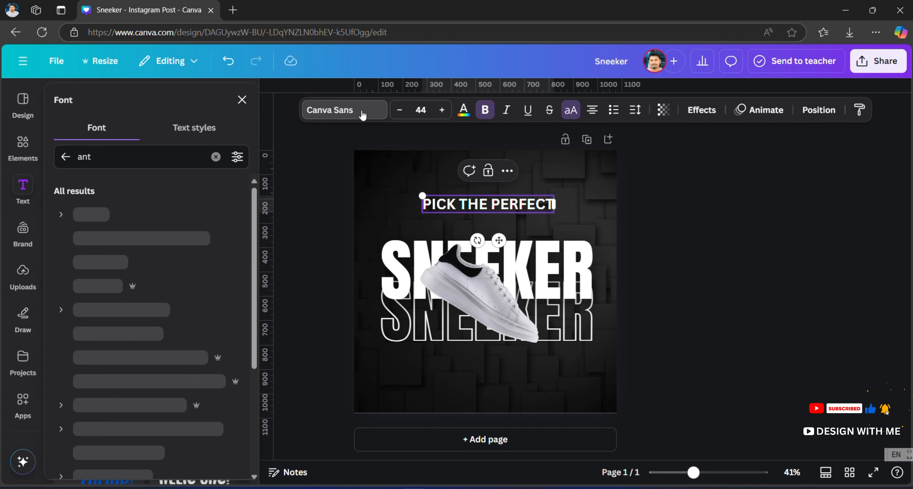
left_click(97, 262)
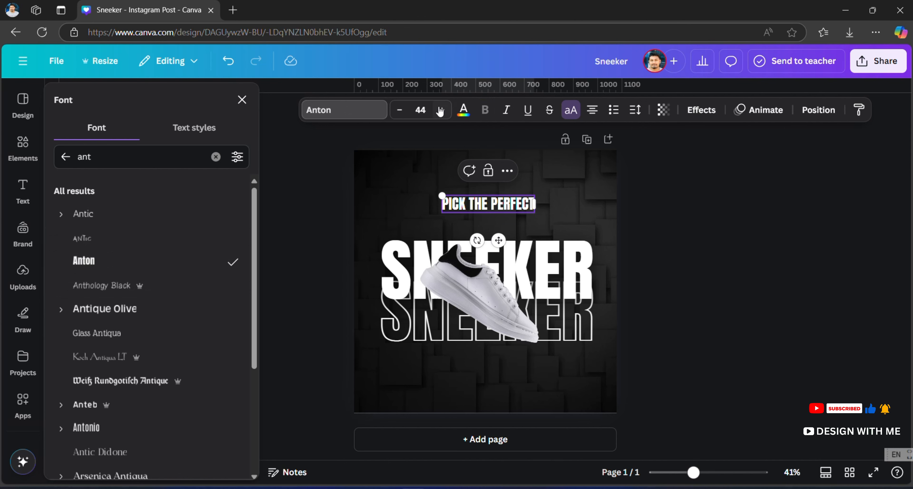
scroll(135, 298, "down", 2)
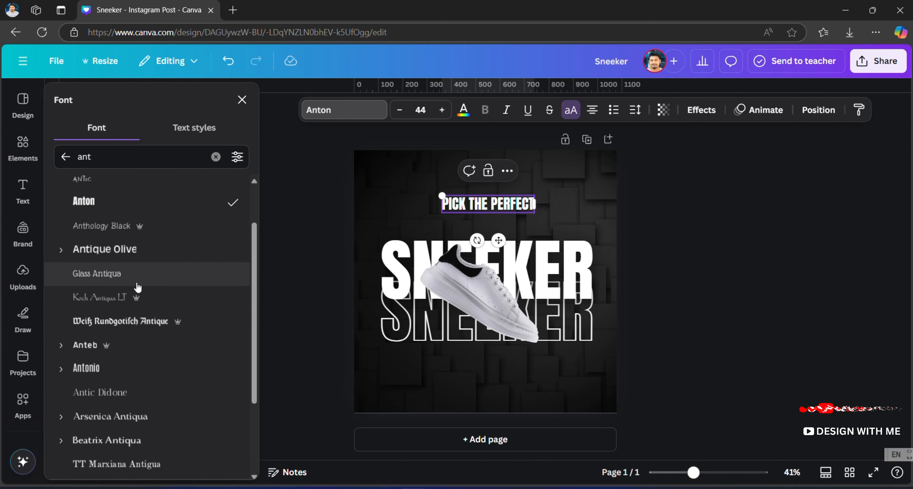
left_click(131, 367)
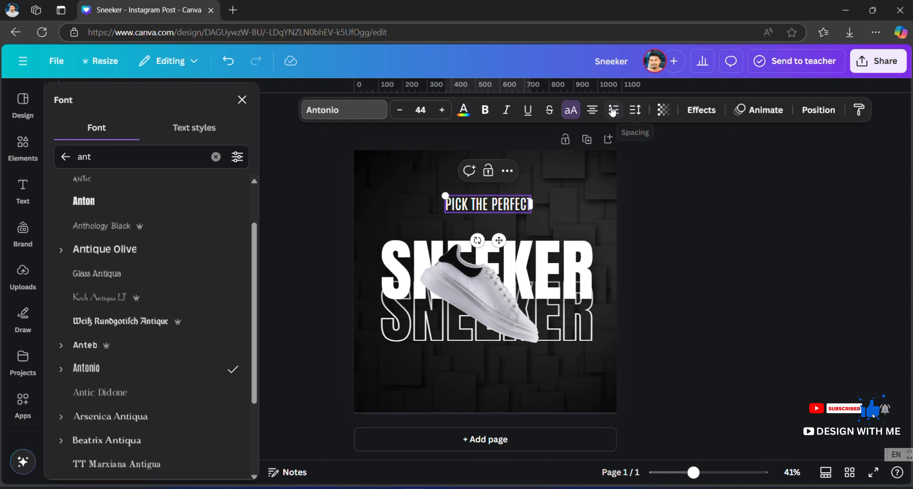
- Widen the letter spacing of the PICK THE PERFECT subheading to 547, spanning the width of the SNEEKER heading
left_click(634, 110)
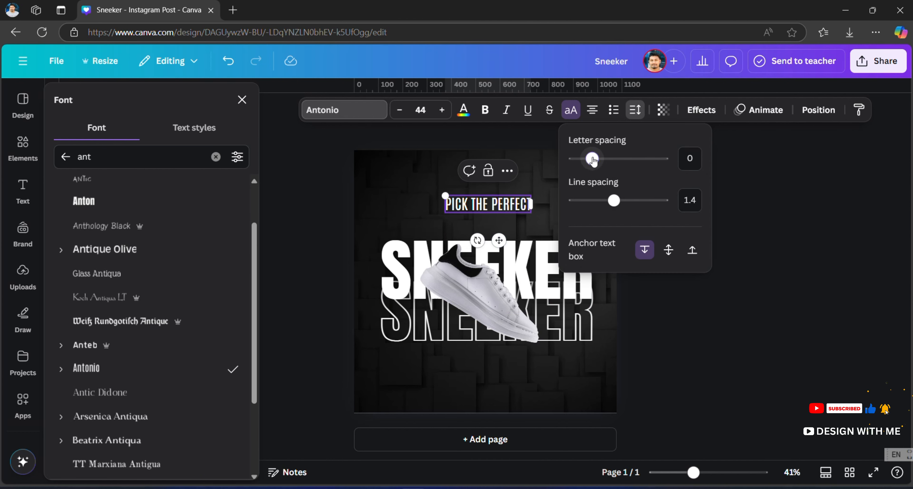
left_click_drag(592, 160, 651, 159)
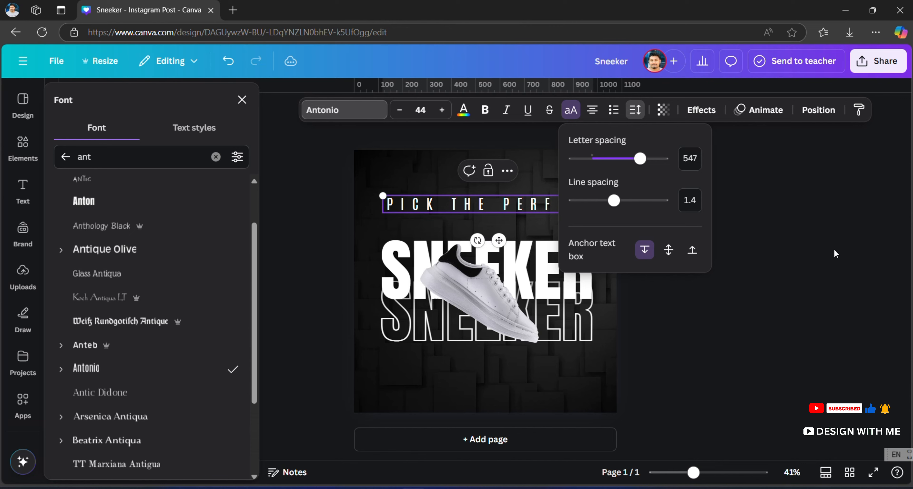
left_click(822, 244)
left_click(796, 229)
left_click(726, 230)
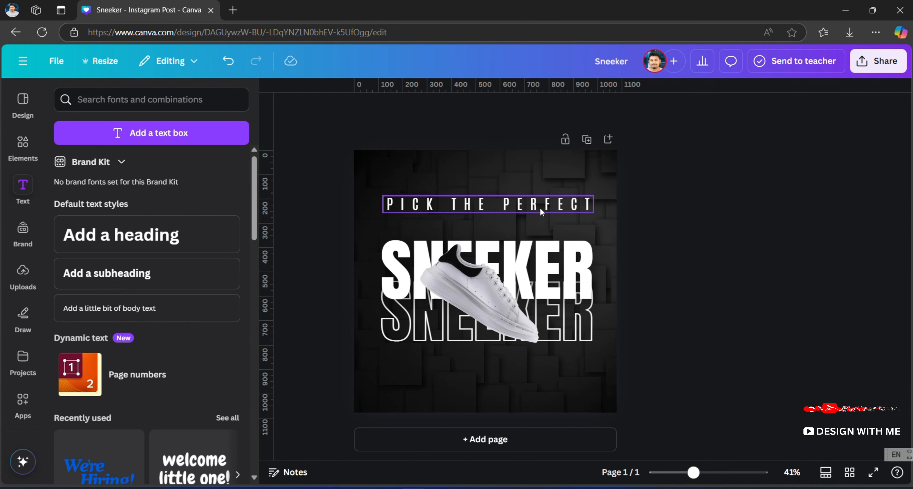
- Move the PICK THE PERFECT subheading down so it sits directly above the solid SNEEKER heading
left_click_drag(540, 207, 540, 230)
left_click(744, 259)
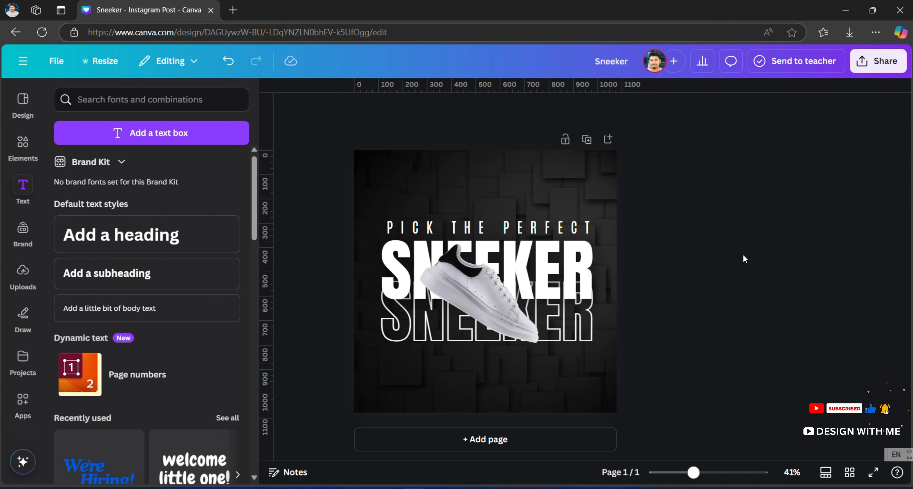
- Open the shadow effects for the shoe image
left_click(468, 285)
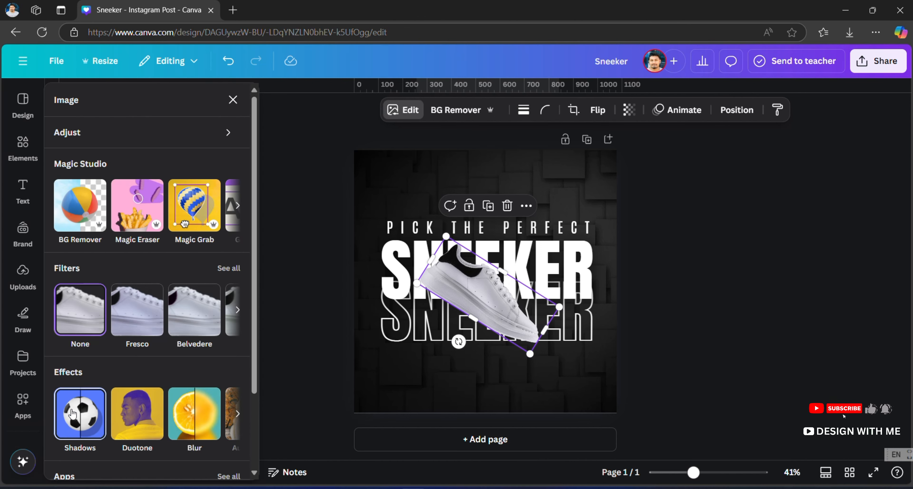
left_click(71, 411)
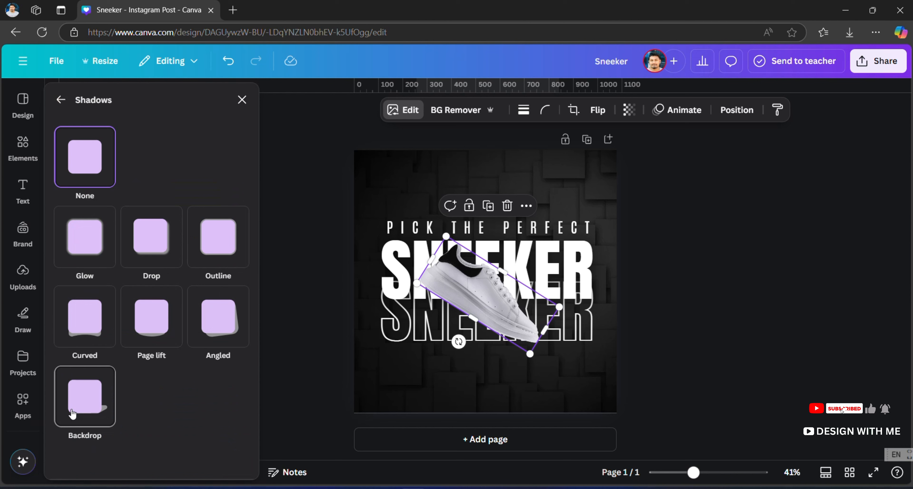
- Try an outline, then a drop shadow on the shoe with blur 12, angle 61, distance 59 and intensity 59
left_click(227, 243)
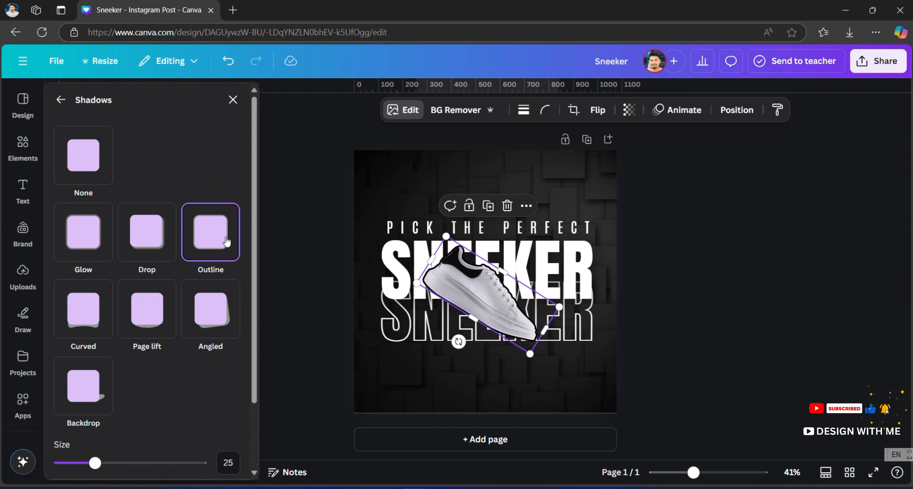
left_click(150, 241)
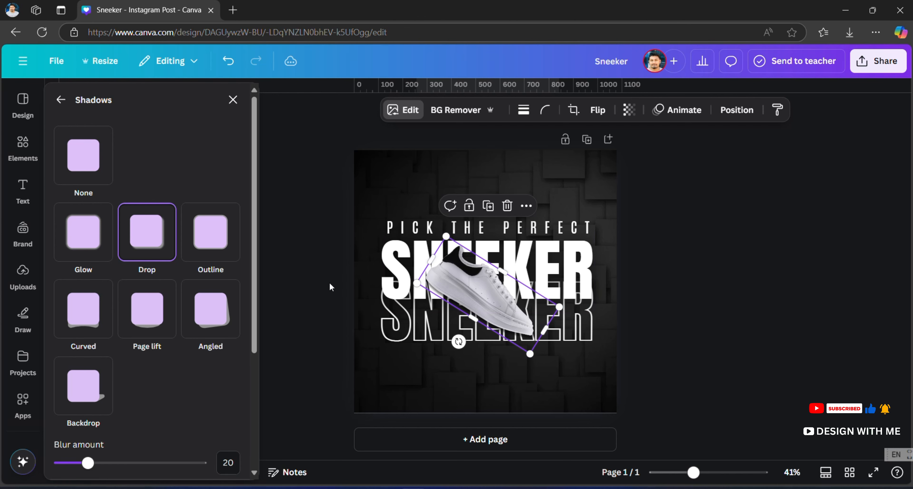
mouse_move(88, 463)
left_mouse_down()
mouse_move(101, 462)
mouse_move(74, 463)
left_mouse_up()
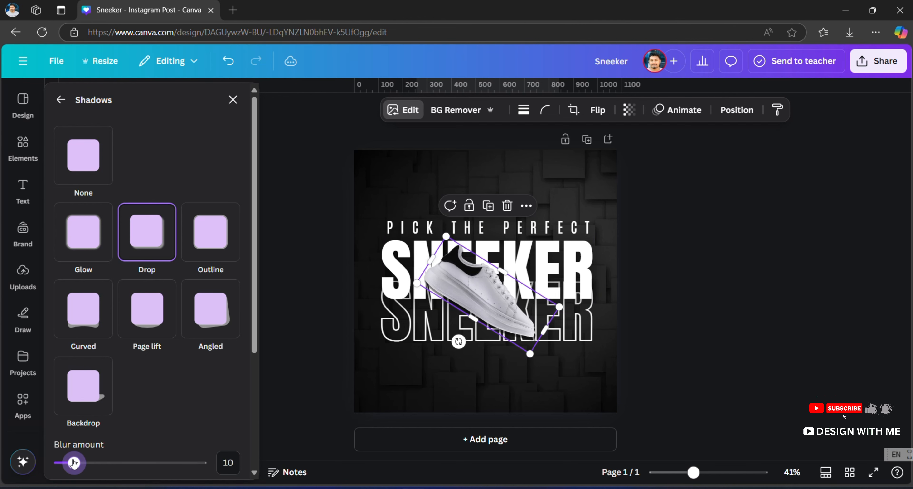
scroll(74, 462, "down", 5)
mouse_move(150, 337)
left_mouse_down()
mouse_move(161, 334)
mouse_move(145, 335)
left_mouse_up()
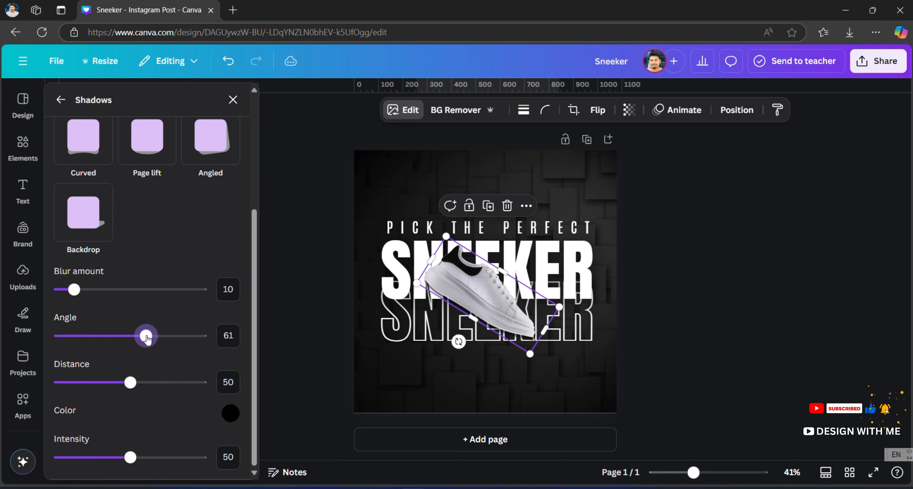
left_click_drag(129, 382, 143, 383)
mouse_move(130, 456)
left_mouse_down()
mouse_move(155, 457)
mouse_move(143, 457)
left_mouse_up()
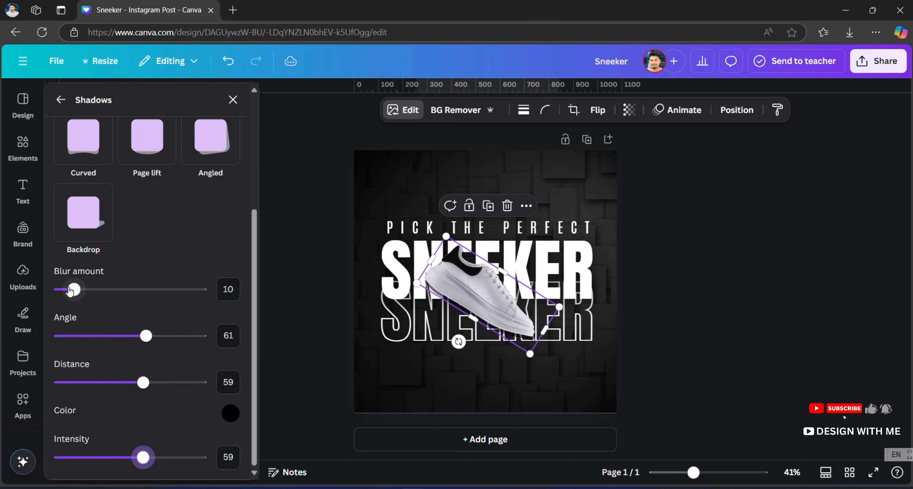
mouse_move(71, 290)
left_mouse_down()
mouse_move(91, 290)
mouse_move(78, 290)
left_mouse_up()
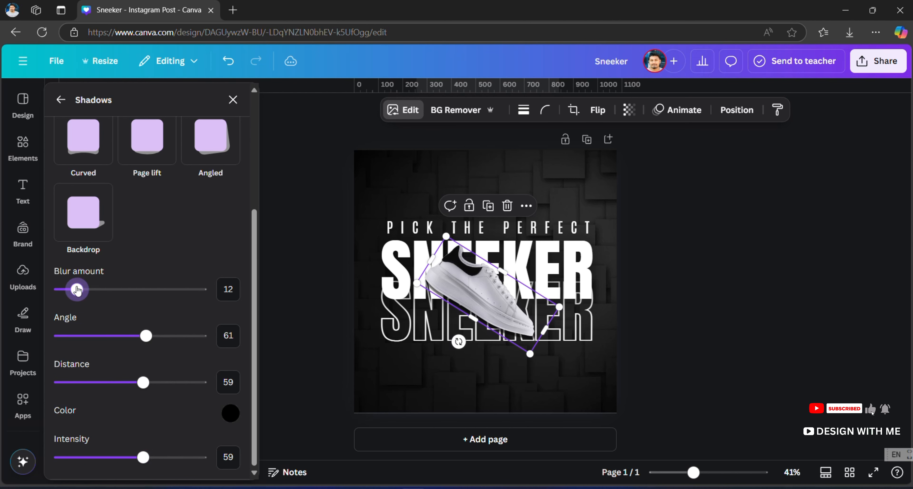
- Apply a black Glow shadow to the shoe with size 22, blur amount 37 and intensity 68
scroll(169, 224, "up", 5)
left_click(91, 238)
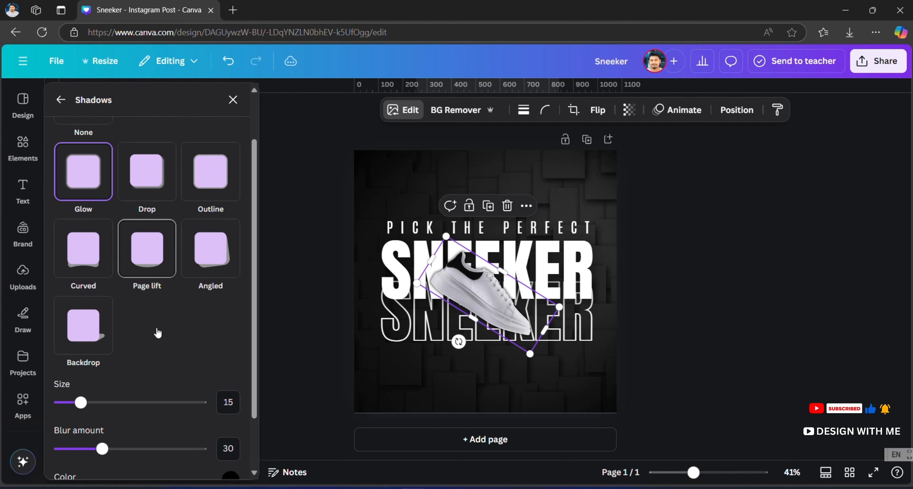
scroll(82, 319, "down", 4)
left_click_drag(80, 337, 91, 337)
mouse_move(103, 382)
left_mouse_down()
mouse_move(120, 382)
mouse_move(112, 382)
left_mouse_up()
left_click_drag(152, 461, 164, 462)
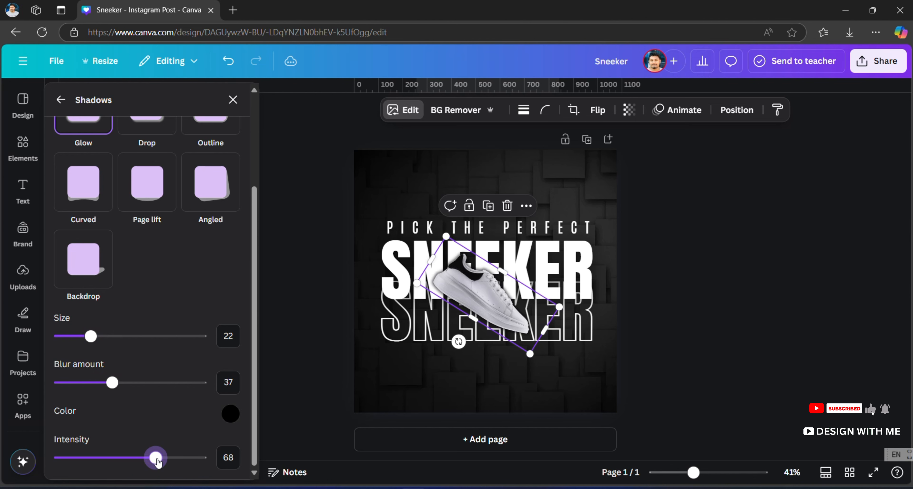
- Enlarge the shoe image and position it centrally across the two SNEEKER headings
left_click_drag(445, 235, 430, 213)
left_click_drag(530, 354, 553, 388)
left_click_drag(519, 339, 518, 339)
left_click(763, 338)
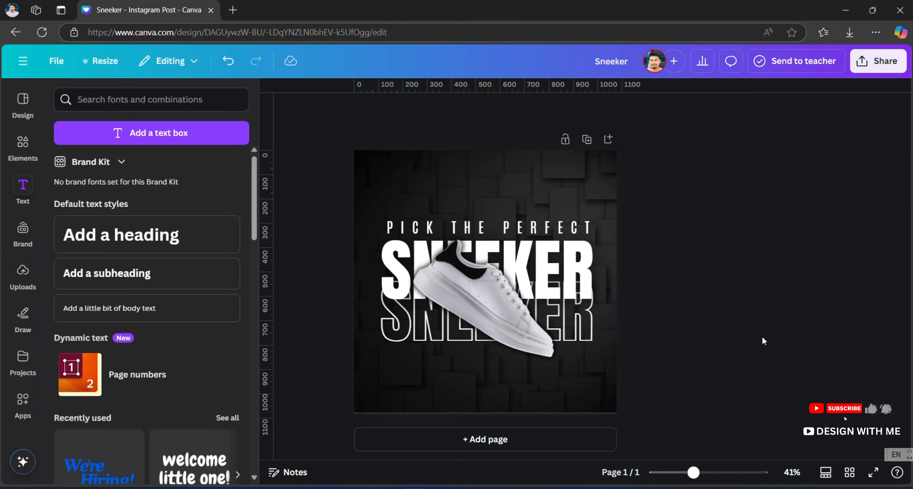
left_click(475, 317)
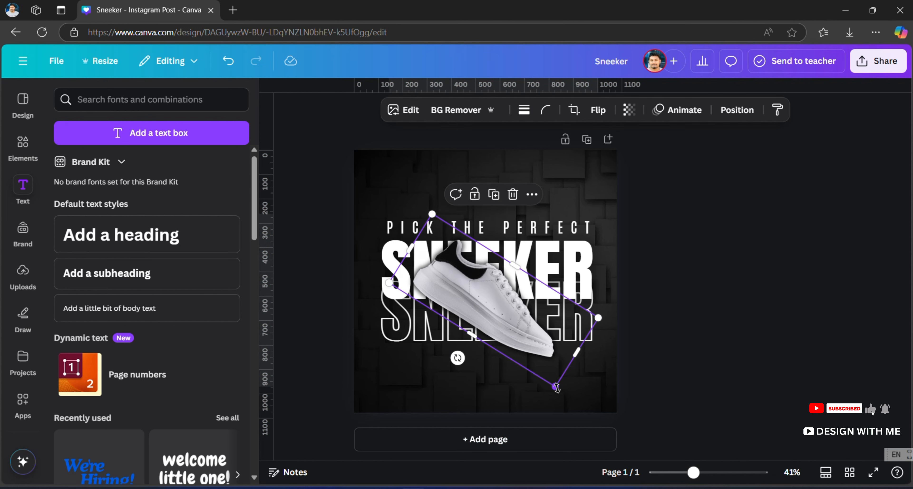
left_click_drag(556, 387, 546, 372)
left_click_drag(517, 308, 514, 307)
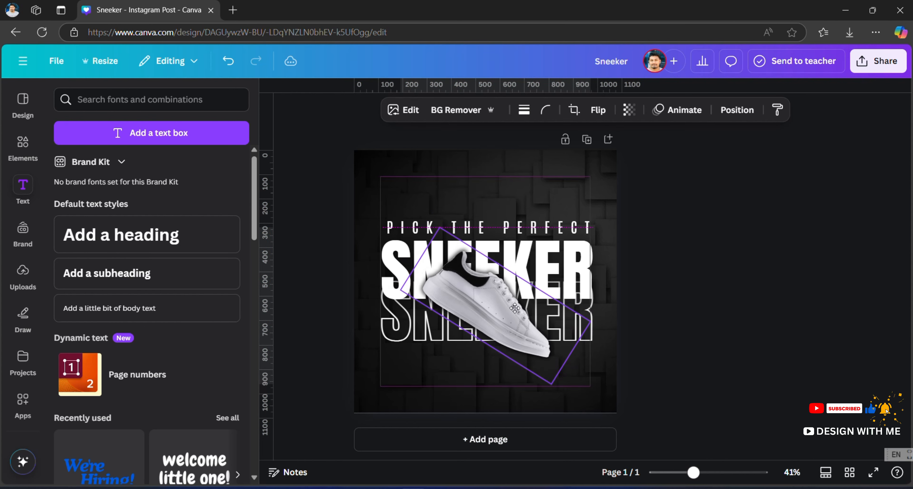
left_click(718, 312)
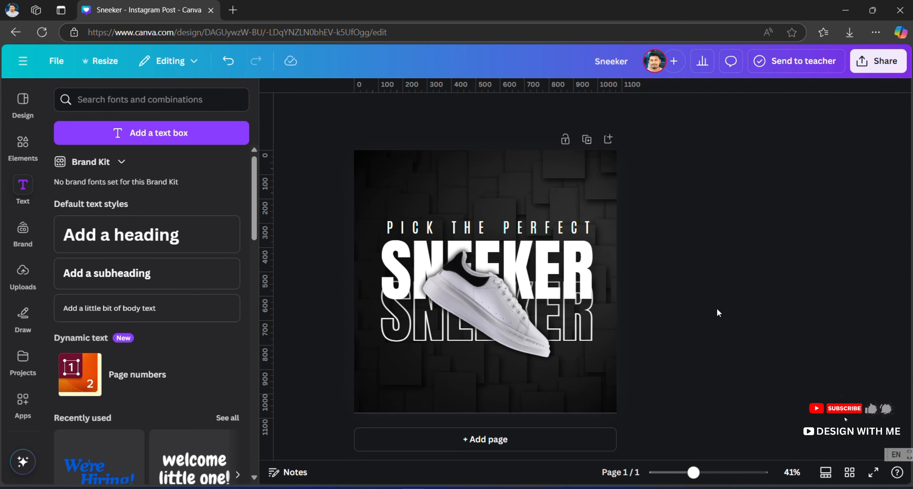
- Add a heading reading "25%" above the PICK THE PERFECT subheading
left_click(467, 167)
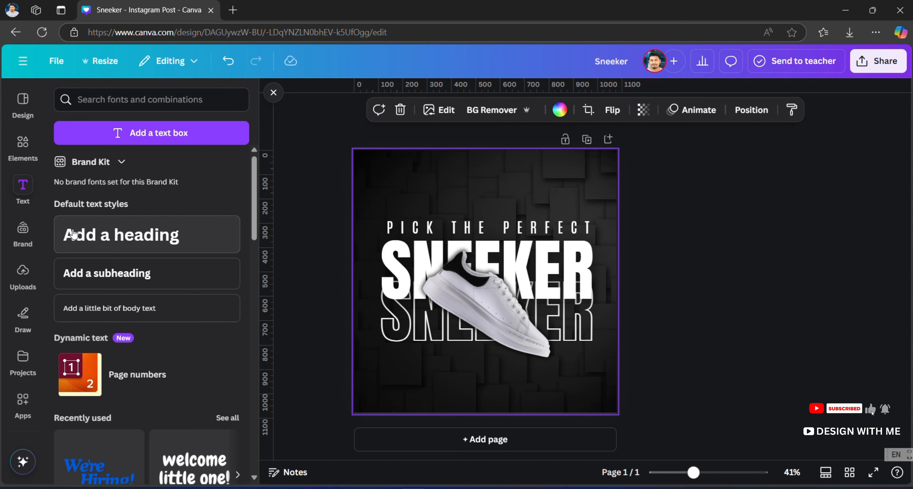
left_click(74, 233)
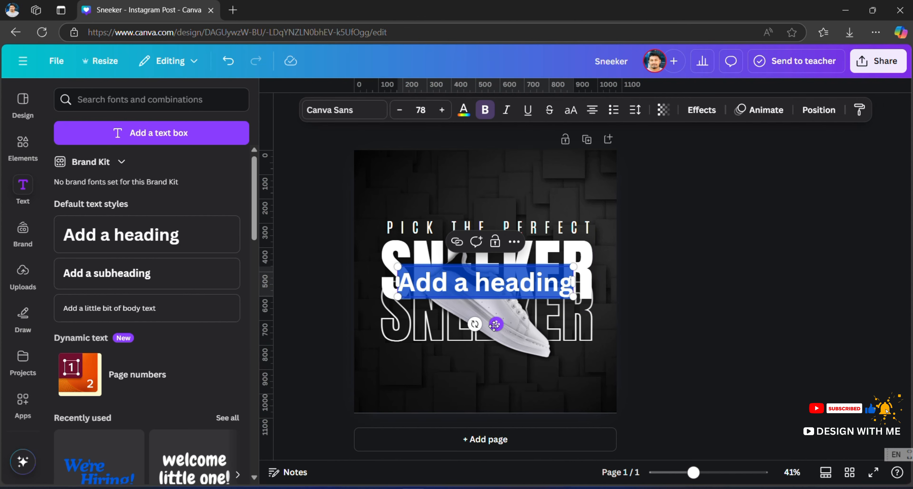
left_click_drag(494, 324, 499, 233)
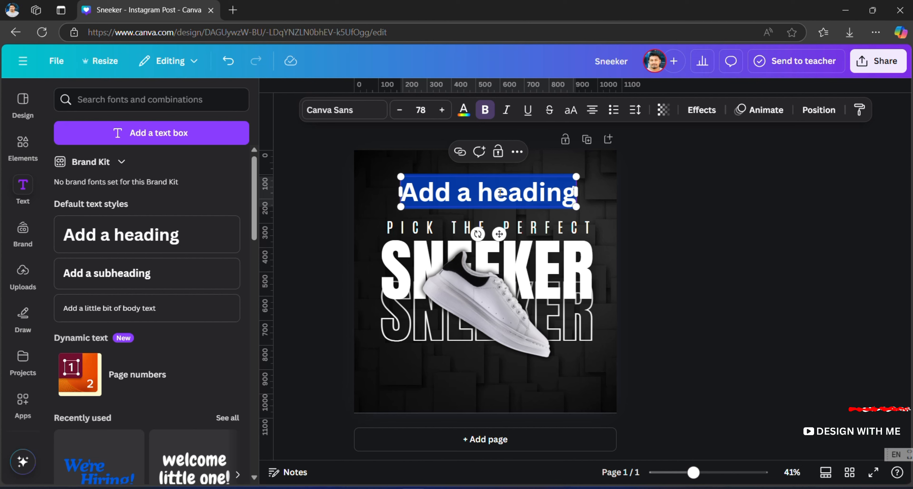
type("25")
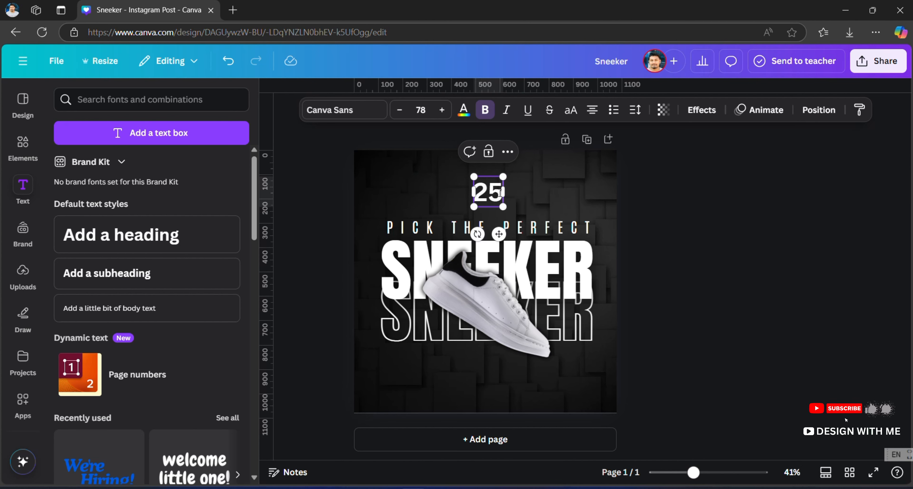
type("%")
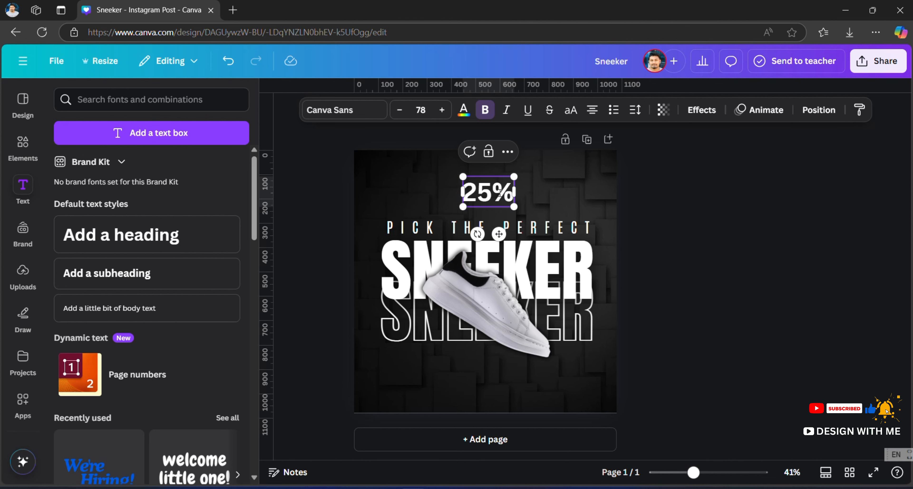
- Tighten the letter spacing of the 25% text to -68
key("ctrl+a")
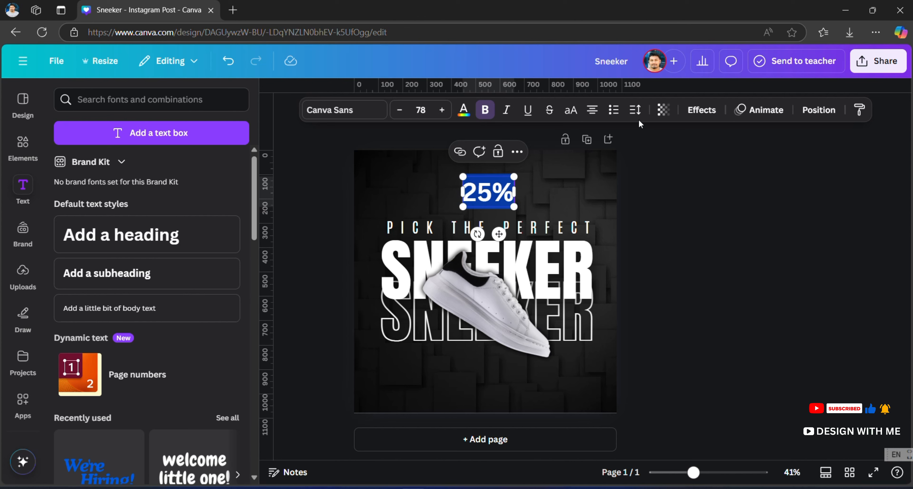
left_click(636, 111)
left_click_drag(590, 158, 586, 160)
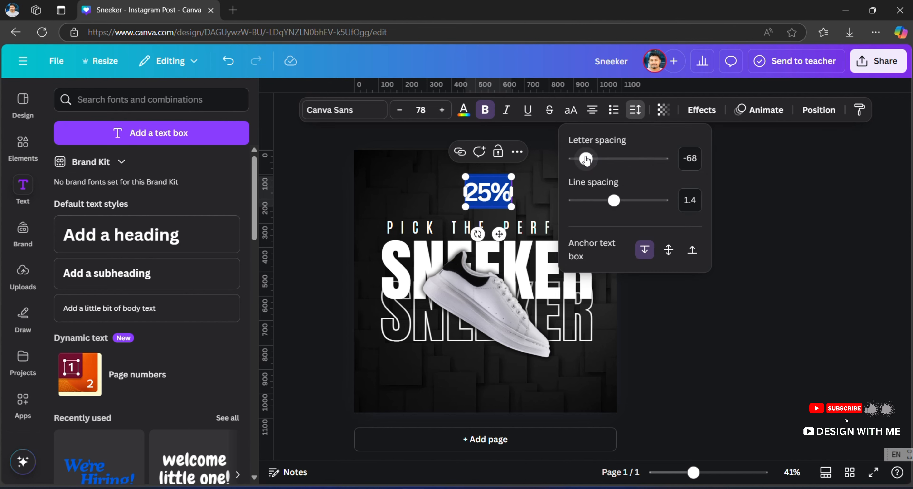
left_click(542, 216)
left_click(742, 230)
- Move the 25% text to the lower-left area of the post and place an editable duplicate beside it
left_click_drag(499, 194, 597, 377)
left_click(395, 334)
double_click(462, 381)
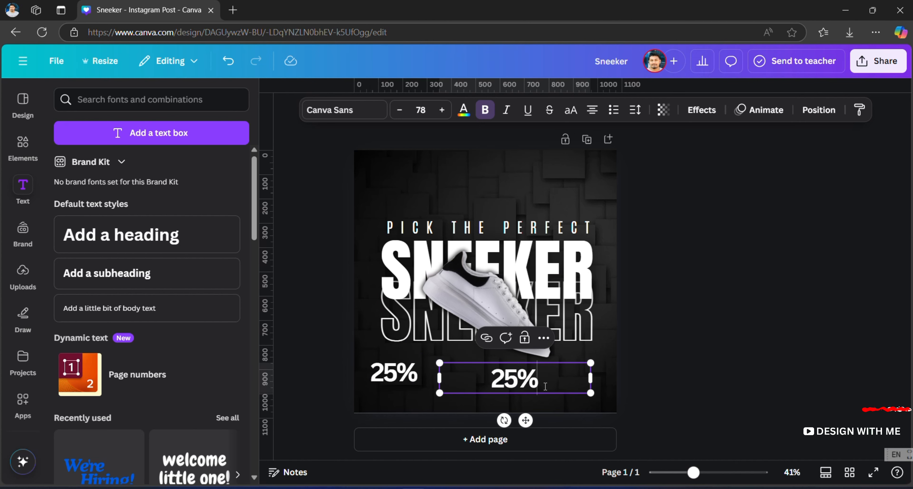
- Replace the duplicated 25% text with "Discount" and switch it to uppercase
left_click_drag(517, 380, 544, 386)
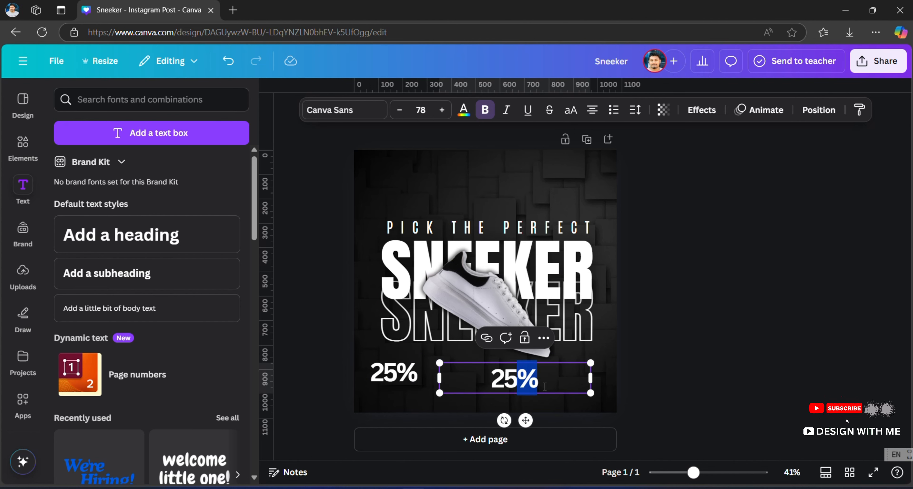
key("ctrl+a")
type("D")
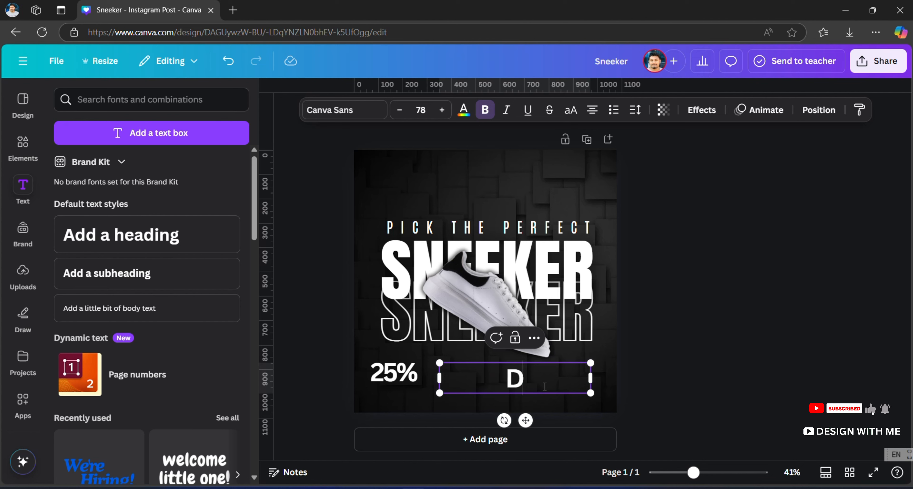
type("is")
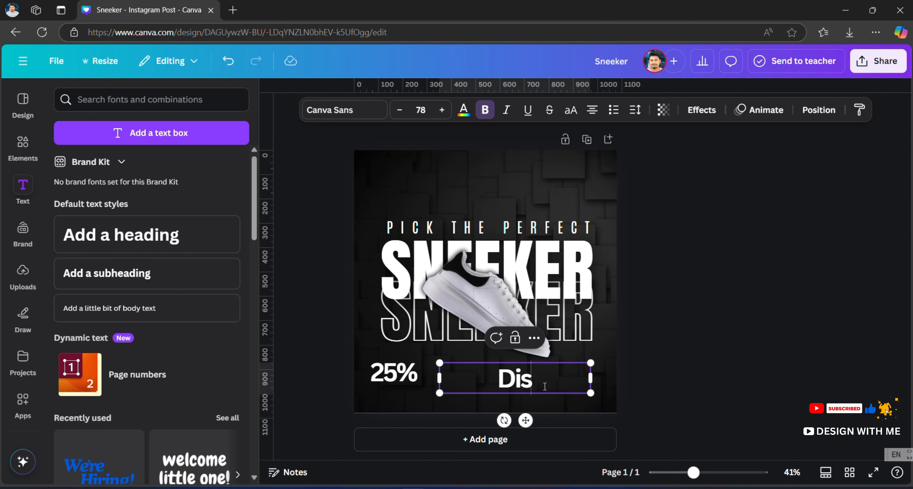
type("c")
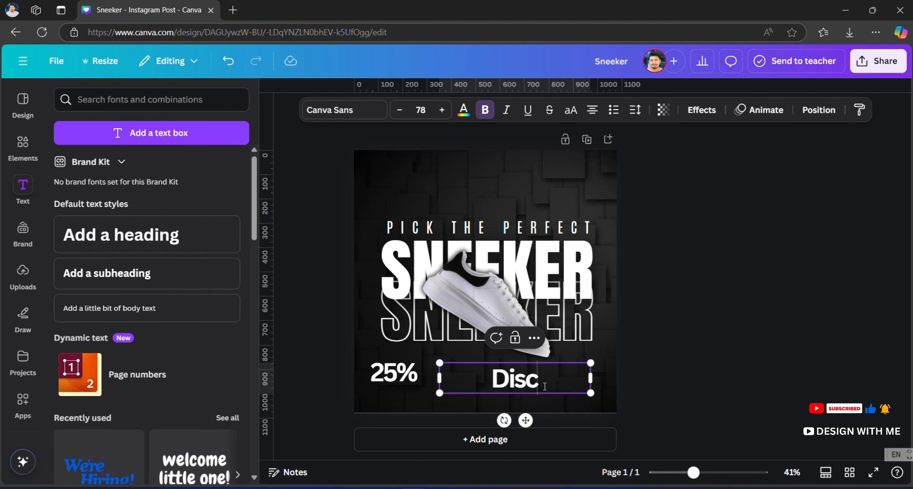
type("ount")
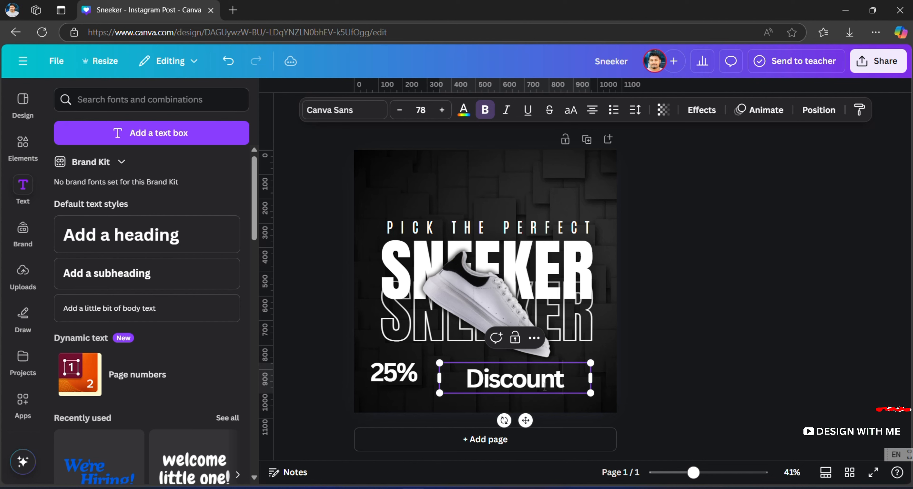
double_click(544, 385)
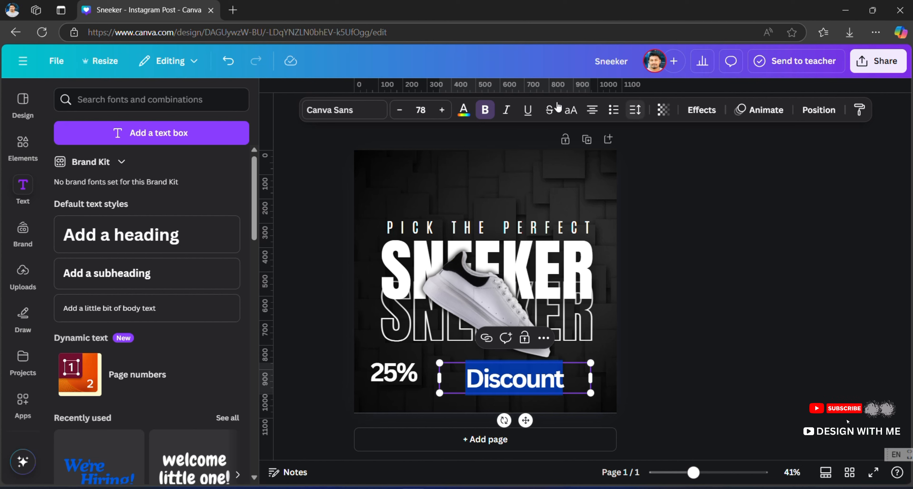
left_click(570, 110)
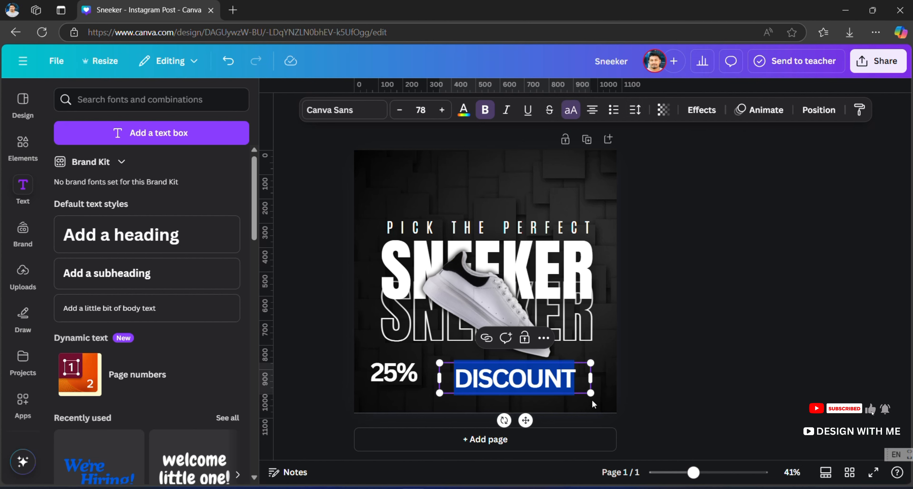
- Place the DISCOUNT text directly beneath the 25% text and reduce its font size to 30.3
left_click_drag(591, 364, 416, 390)
left_click(501, 407)
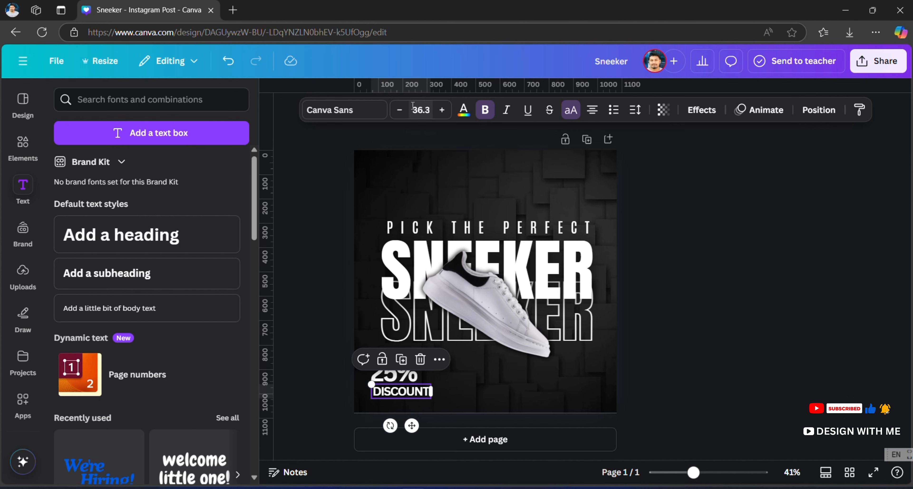
left_click(399, 110)
left_click(399, 110)
left_click(400, 110)
left_click(399, 110)
left_click(399, 110)
left_click(400, 110)
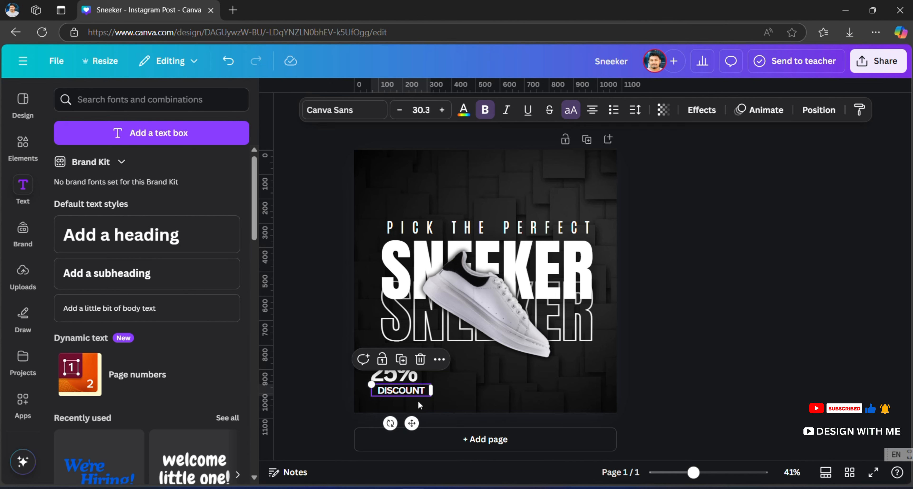
- Narrow the DISCOUNT text box, then enlarge the 25% text to size 81.1 and lower it to sit just above DISCOUNT
scroll(417, 400, "up", 5)
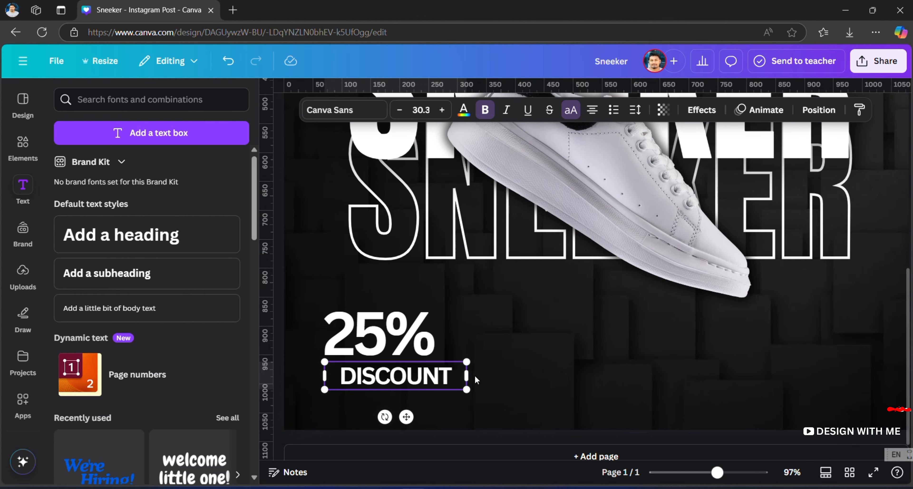
left_click_drag(466, 375, 443, 374)
left_click(418, 326)
left_click_drag(436, 295, 439, 293)
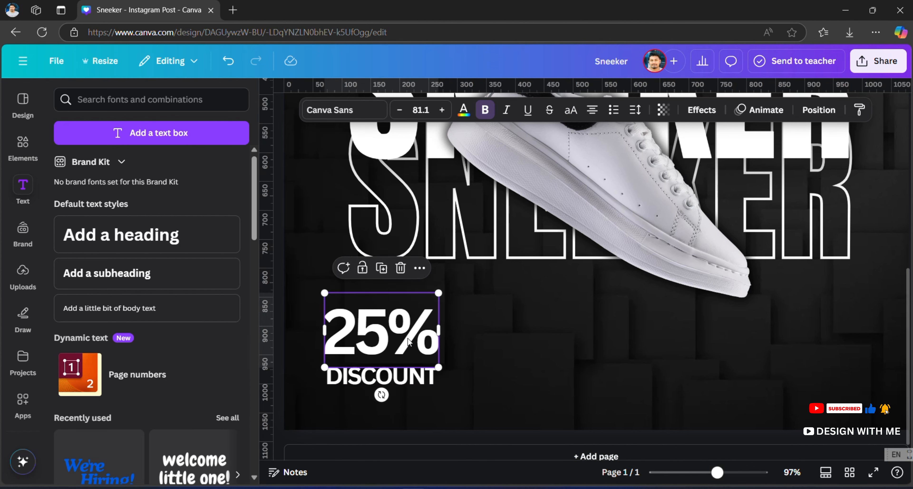
left_click_drag(408, 337, 407, 345)
left_click(458, 380)
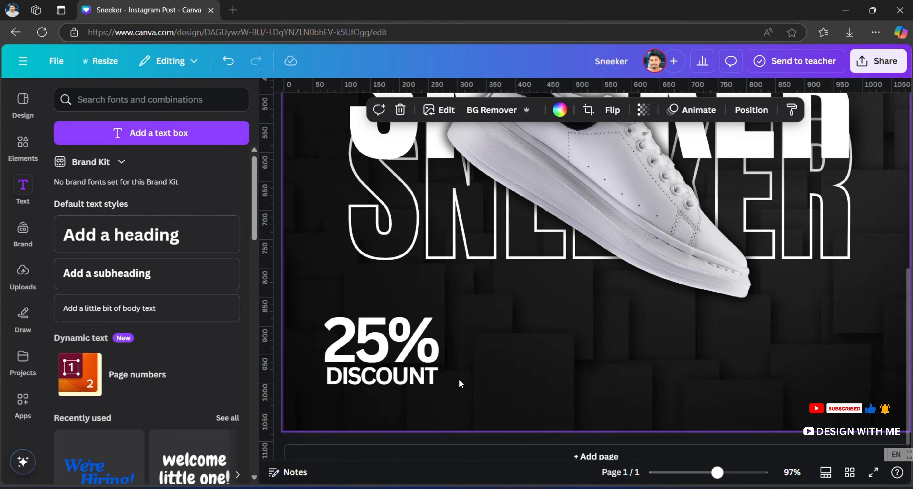
- Recolour the DISCOUNT text to the custom bright blue #18B2F5
left_click(435, 383)
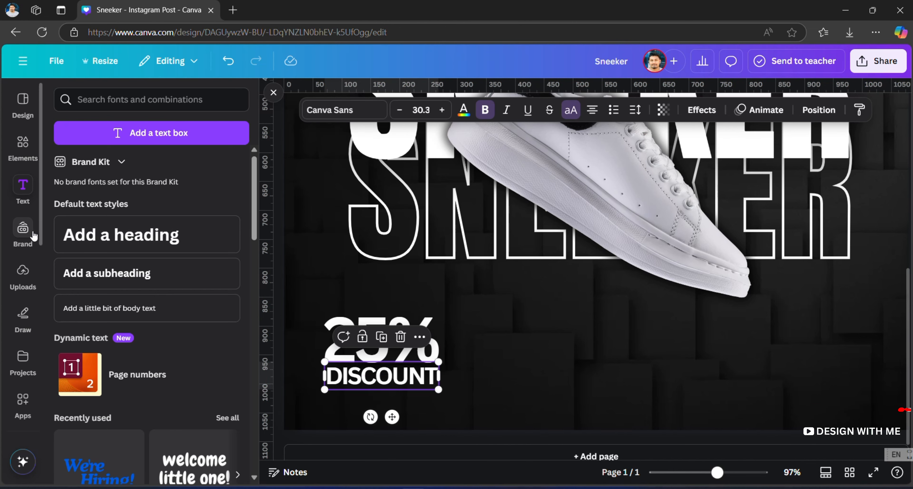
left_click(464, 109)
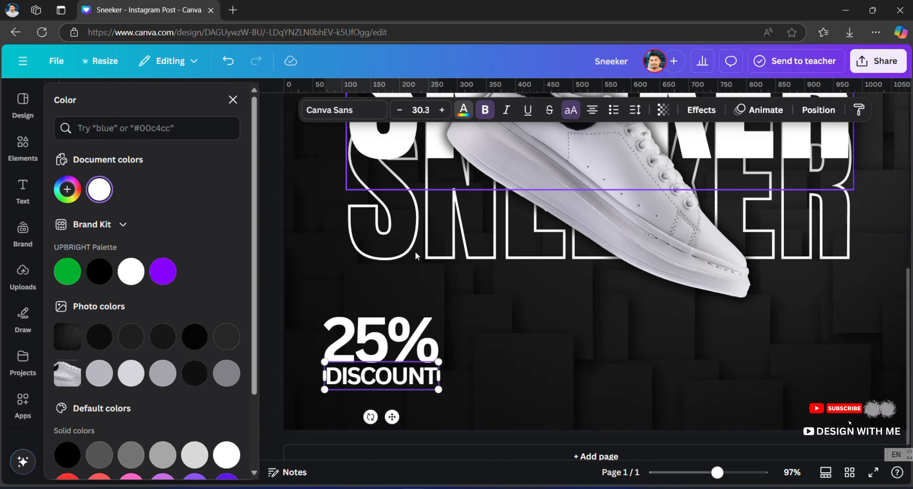
scroll(405, 262, "down", 2)
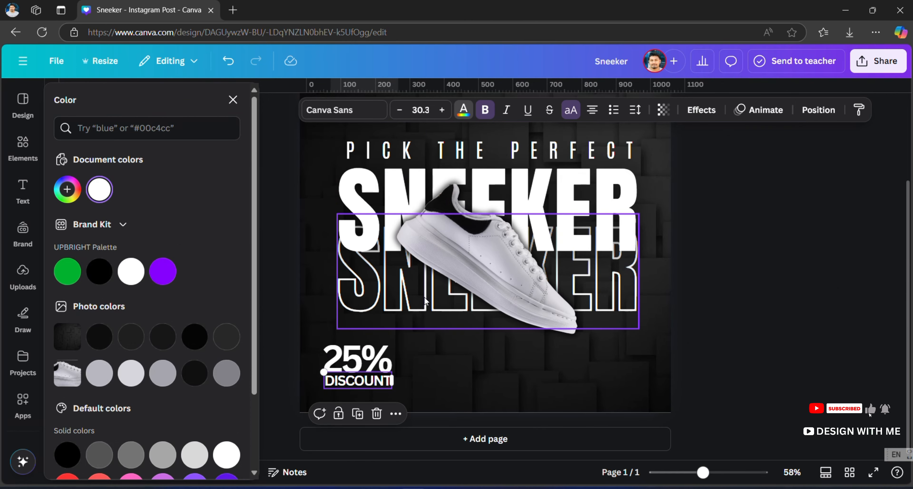
left_click(67, 192)
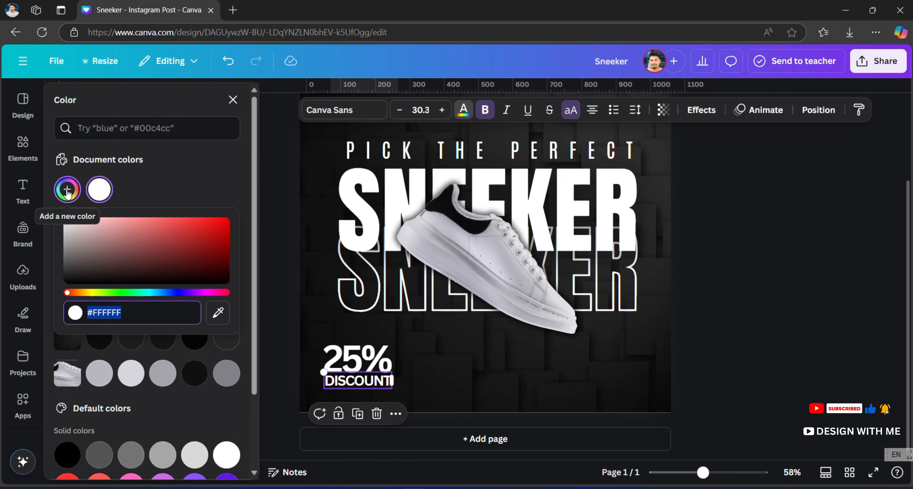
left_click_drag(101, 293, 150, 300)
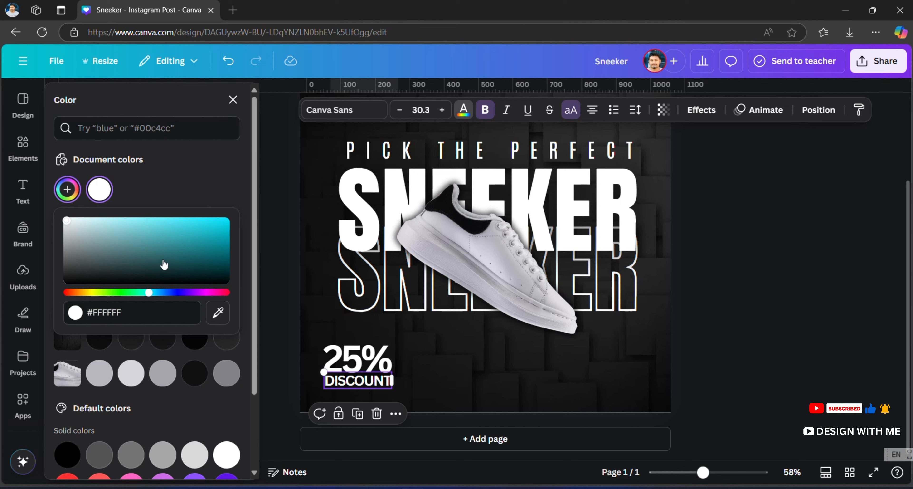
left_click_drag(164, 264, 253, 206)
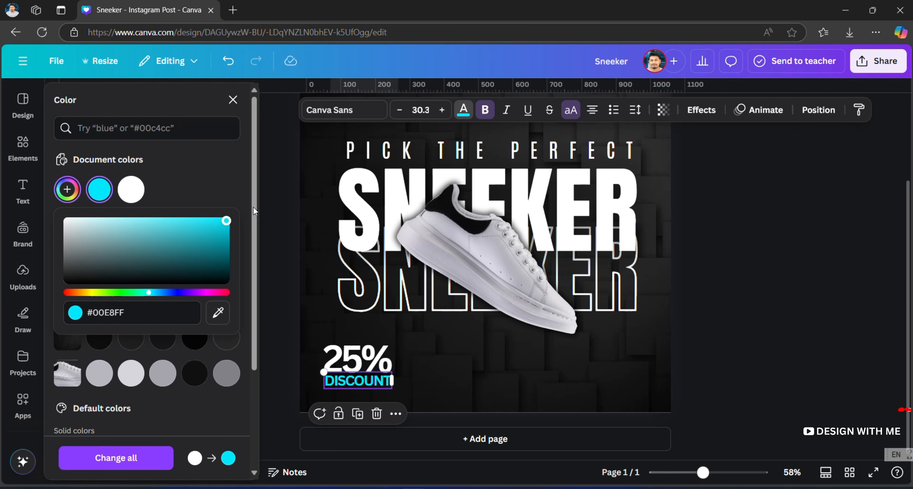
left_click(152, 293)
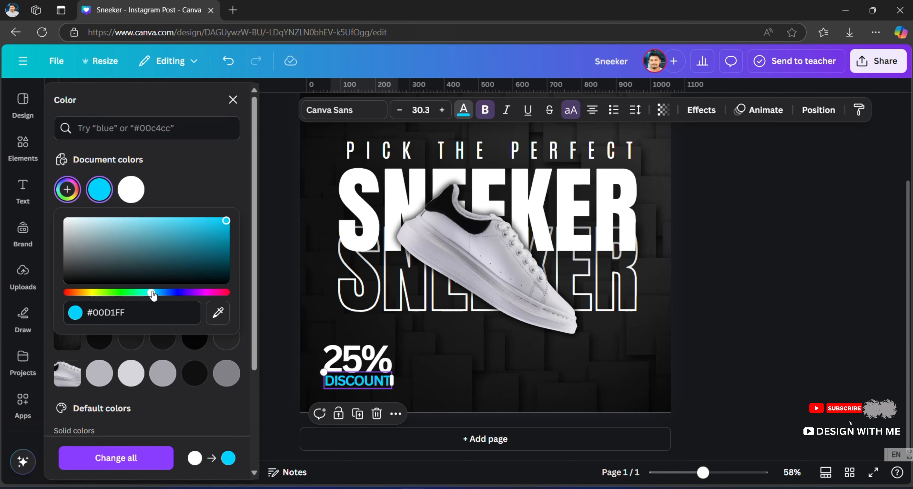
left_click_drag(153, 293, 155, 294)
left_click(213, 221)
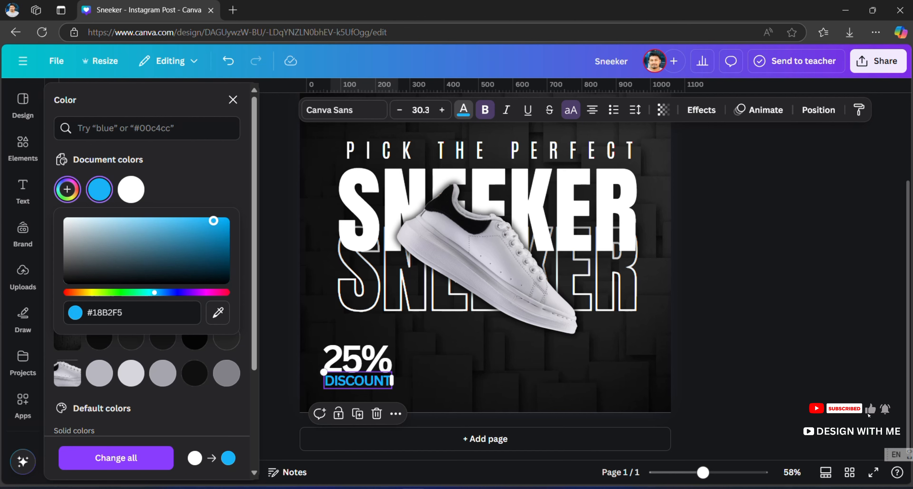
left_click(814, 261)
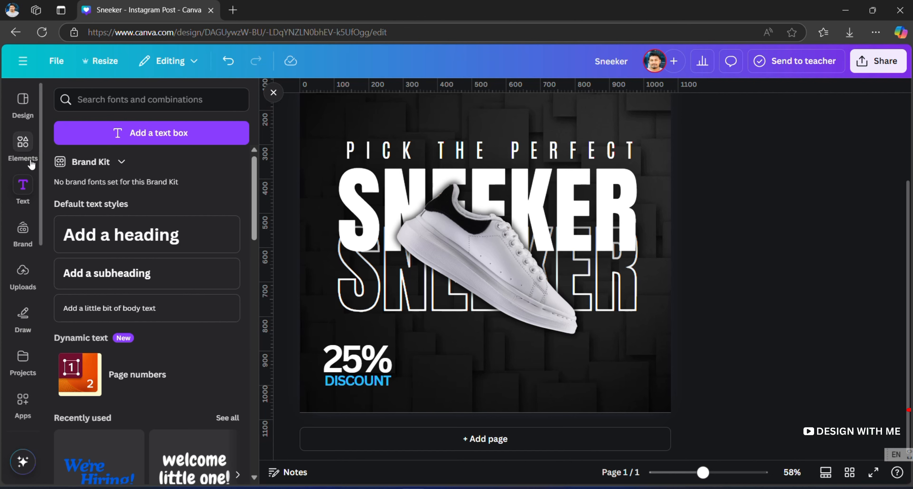
- Add a subheading to the right of the 25% DISCOUNT text and replace its wording with "order now"
left_click(21, 158)
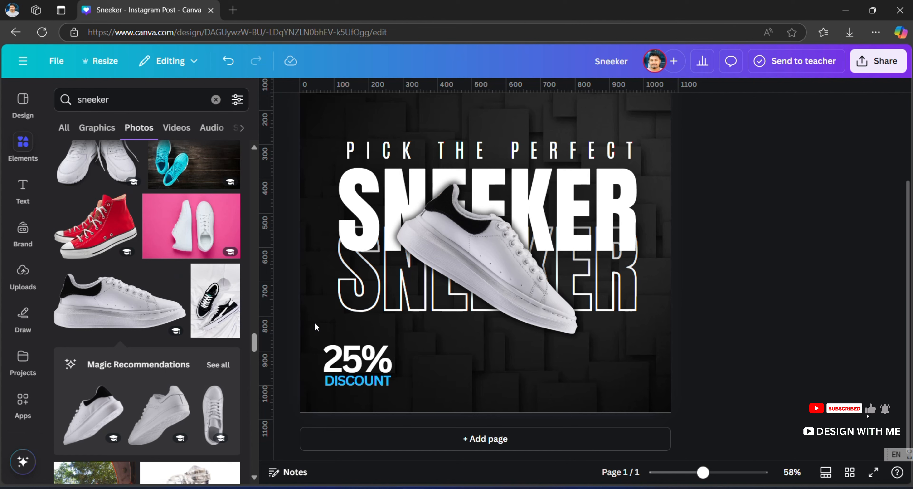
left_click(23, 188)
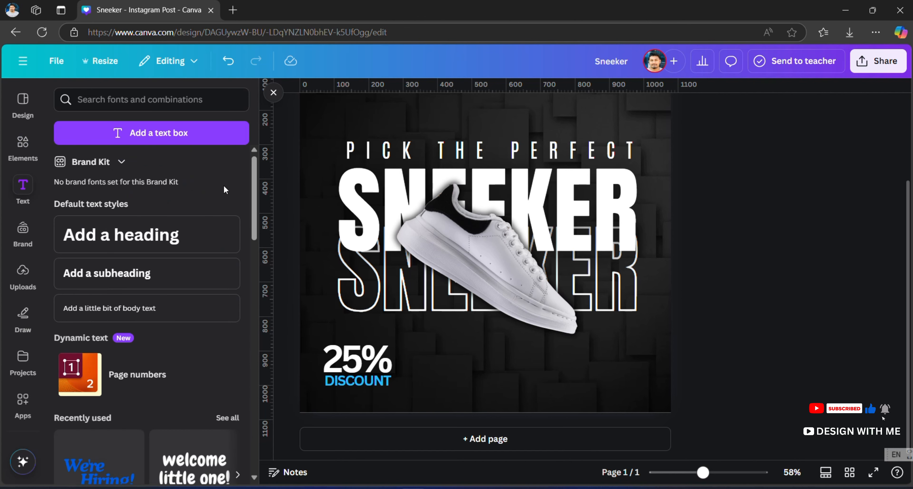
left_click(109, 274)
left_click_drag(495, 283, 506, 409)
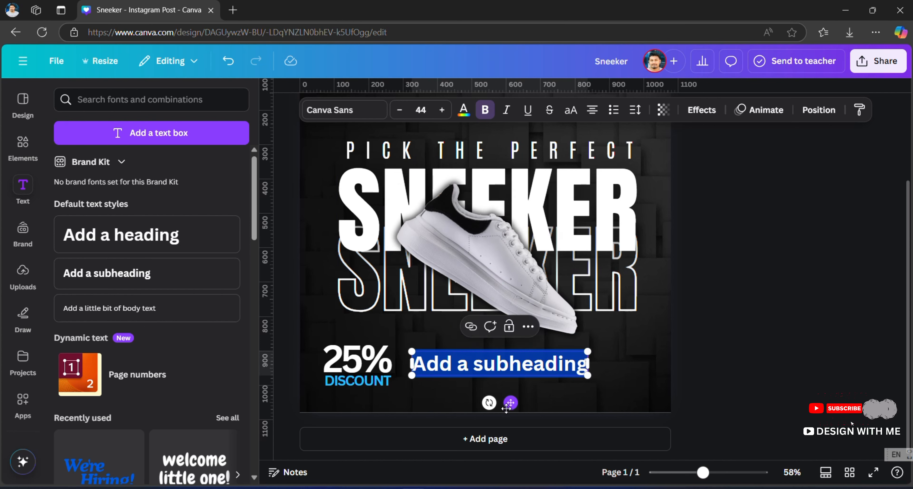
type("Order")
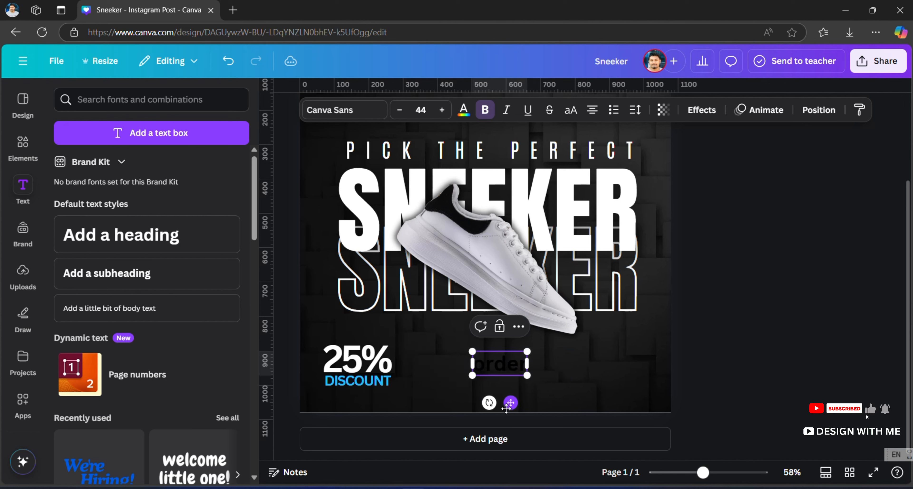
type(" now")
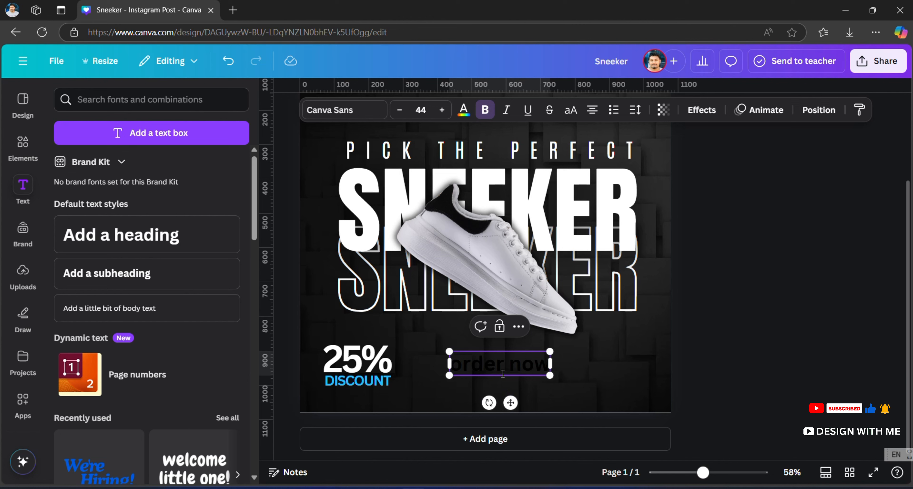
- Switch the whole "order now" text to uppercase and set its colour to white
key("ctrl+a")
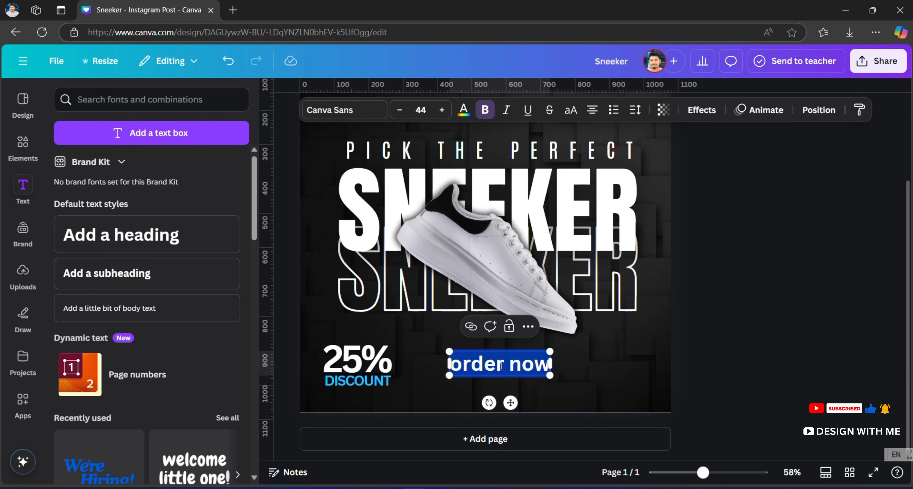
left_click(570, 112)
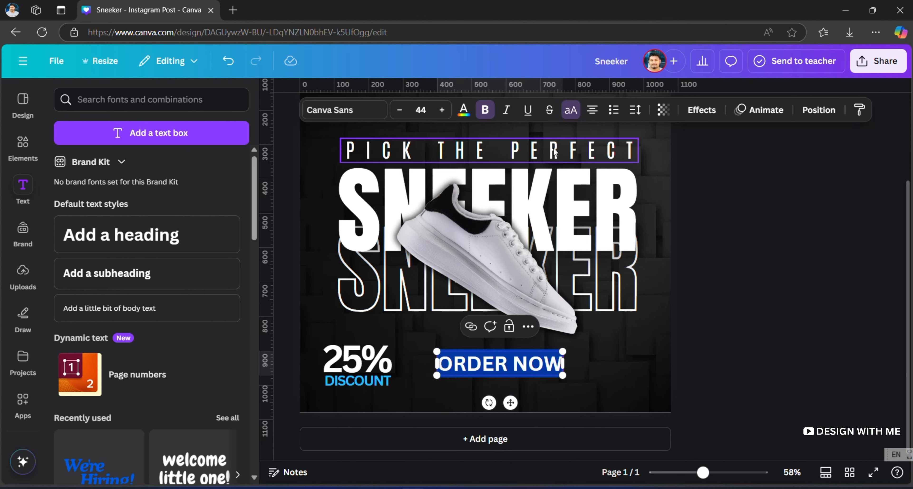
left_click(463, 110)
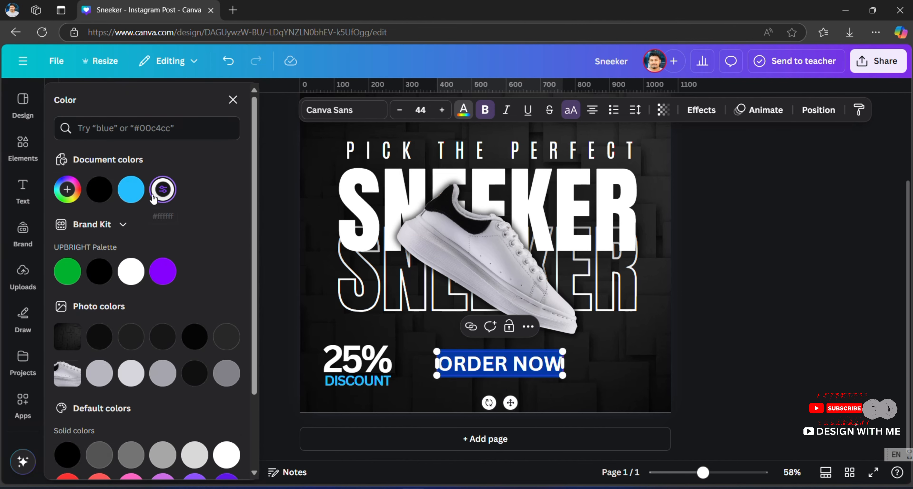
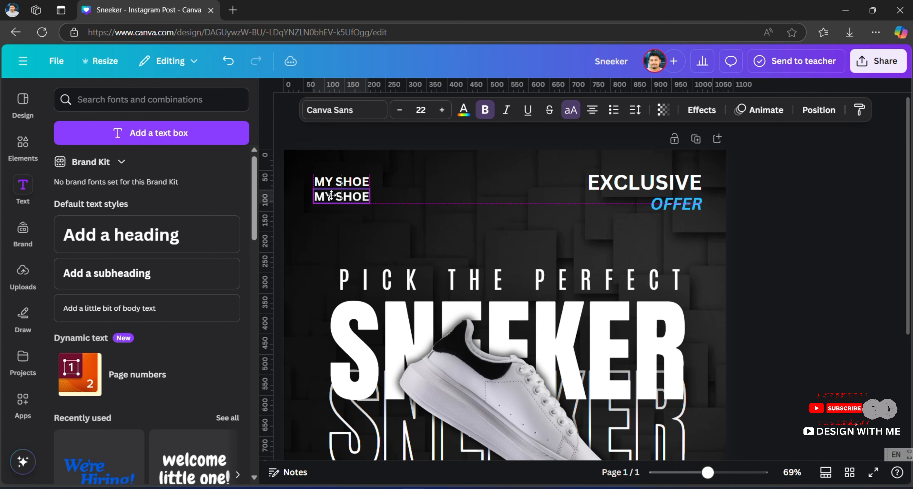
- Replace the lower MY SHOE duplicate with "LOGO" and left-align the text in both lines
double_click(331, 195)
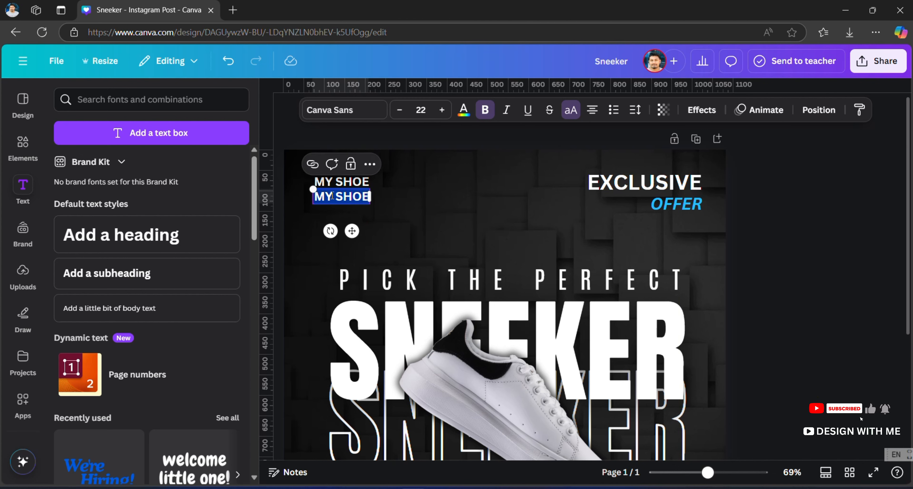
type("LOGO")
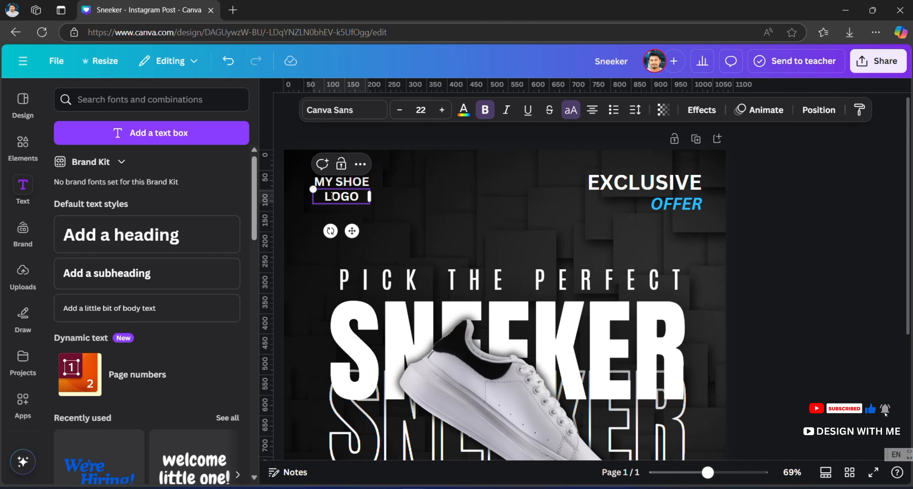
left_click(335, 185)
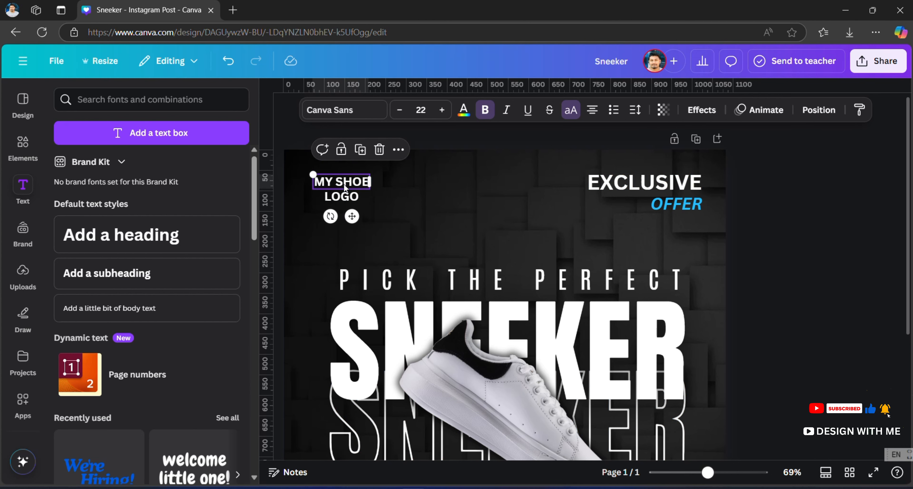
left_click(349, 203, "shift")
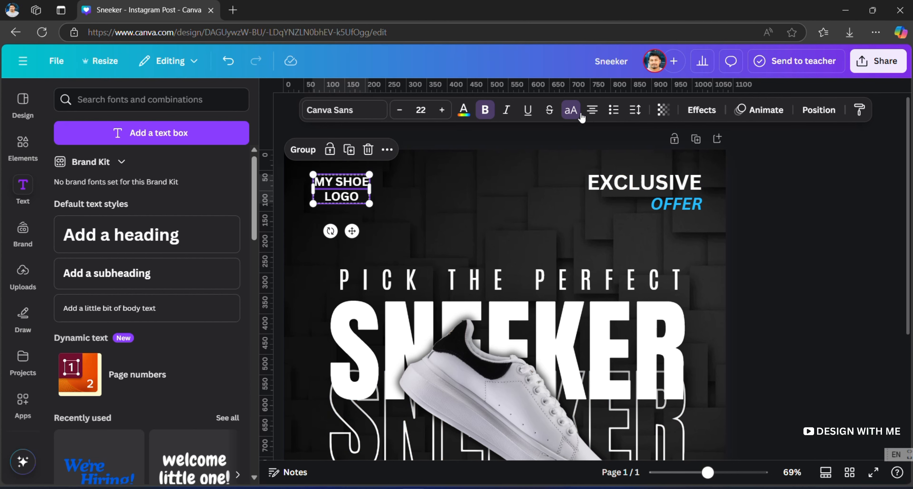
left_click(592, 111)
left_click(815, 110)
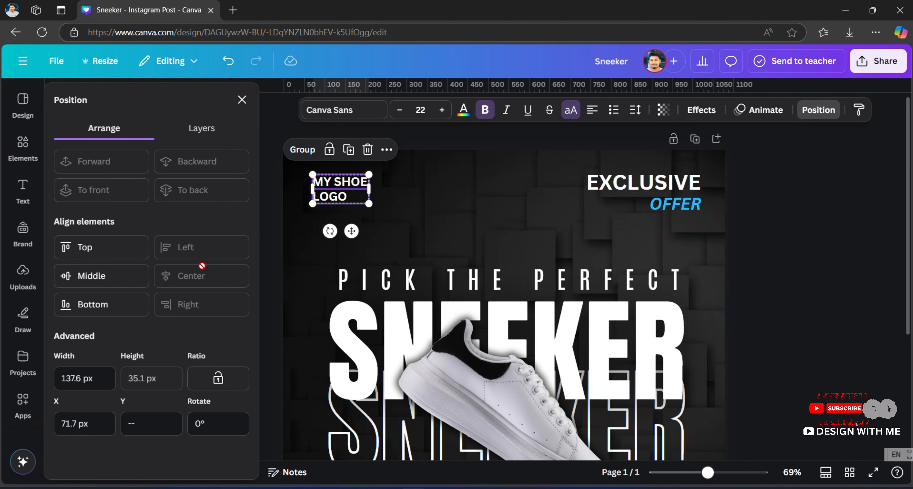
left_click(107, 278)
left_click(428, 197)
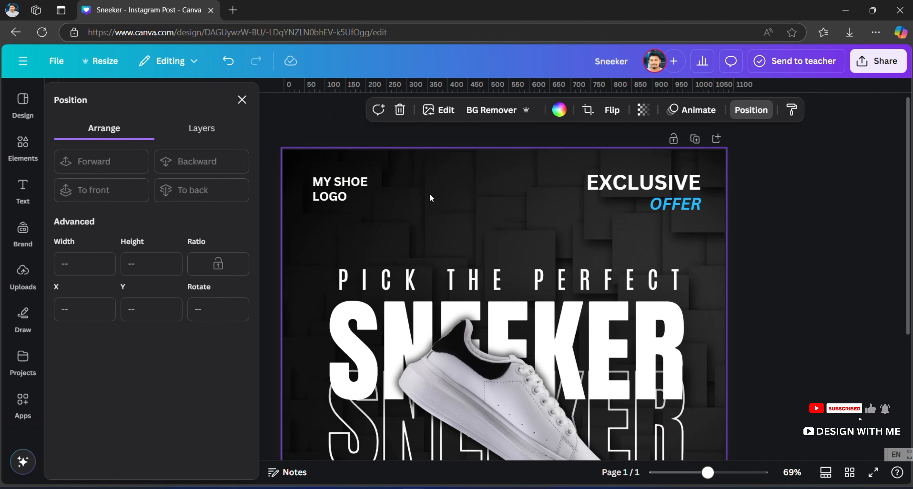
- Recolour the LOGO text with the bright blue already used in the document
left_click(355, 202)
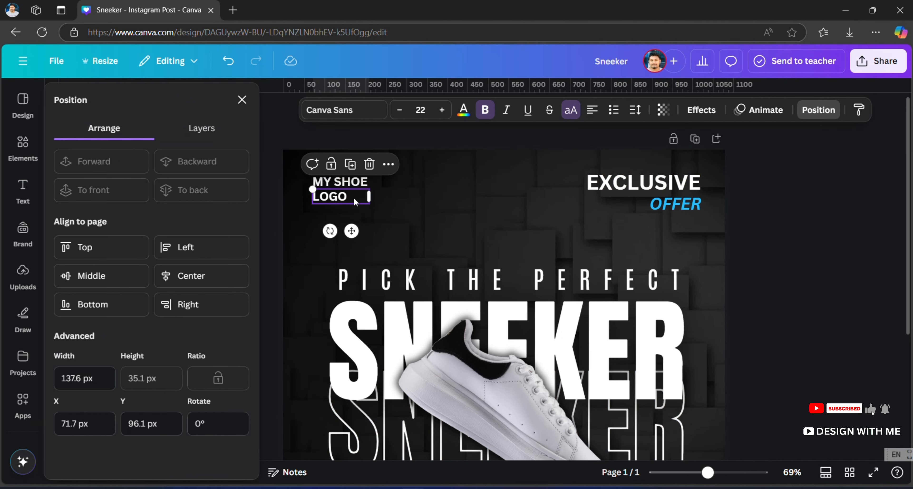
left_click(463, 109)
left_click(99, 189)
left_click(428, 205)
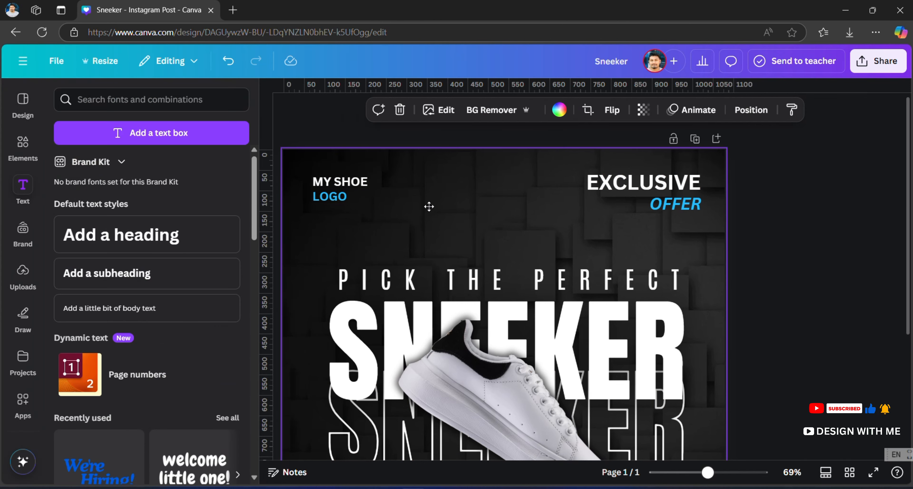
- Nudge the LOGO text slightly upward to tighten the gap beneath MY SHOE
double_click(342, 208)
left_click(358, 131)
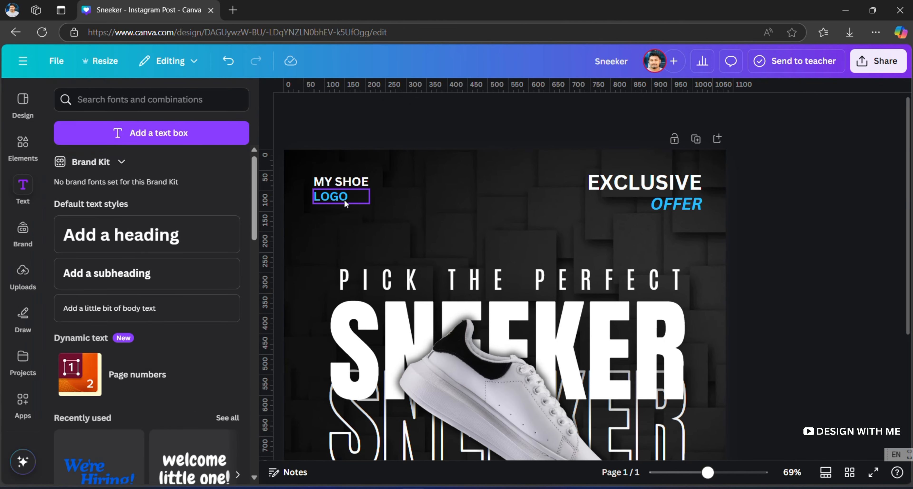
left_click(344, 199)
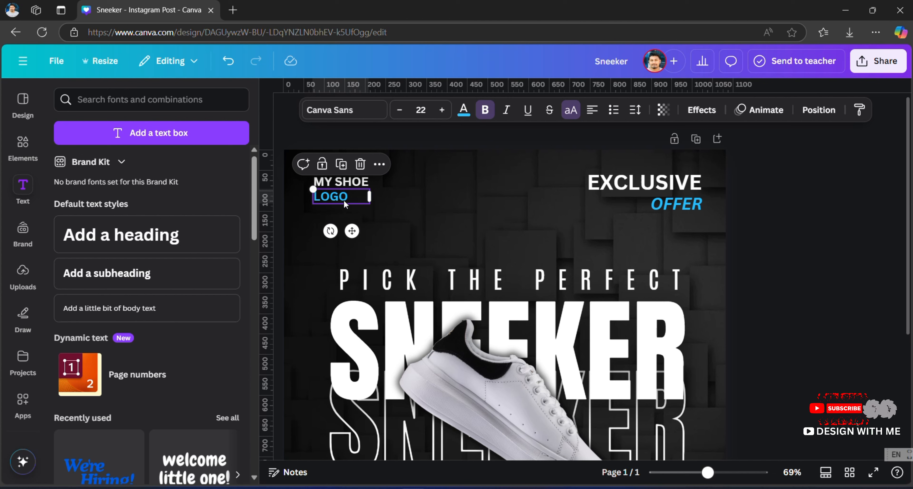
key("Escape")
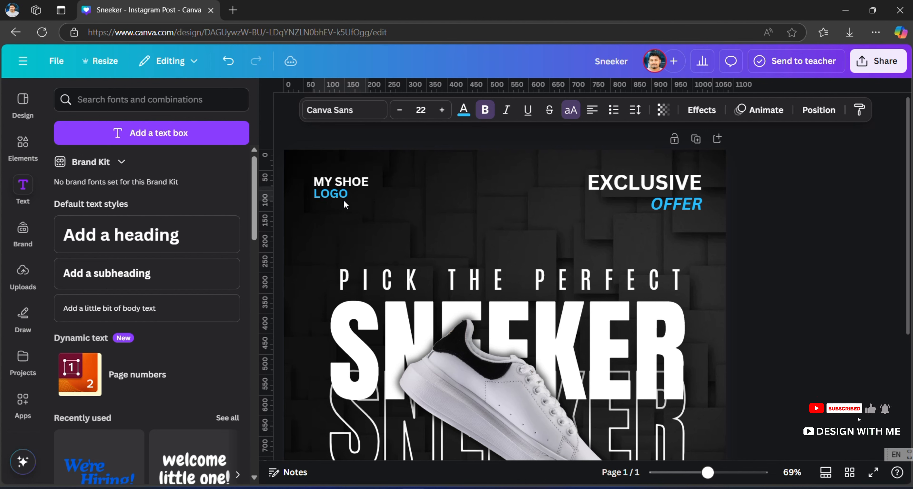
left_click(344, 201)
- Align the top edge of the MY SHOE text with the top edge of the EXCLUSIVE text
left_click(359, 180)
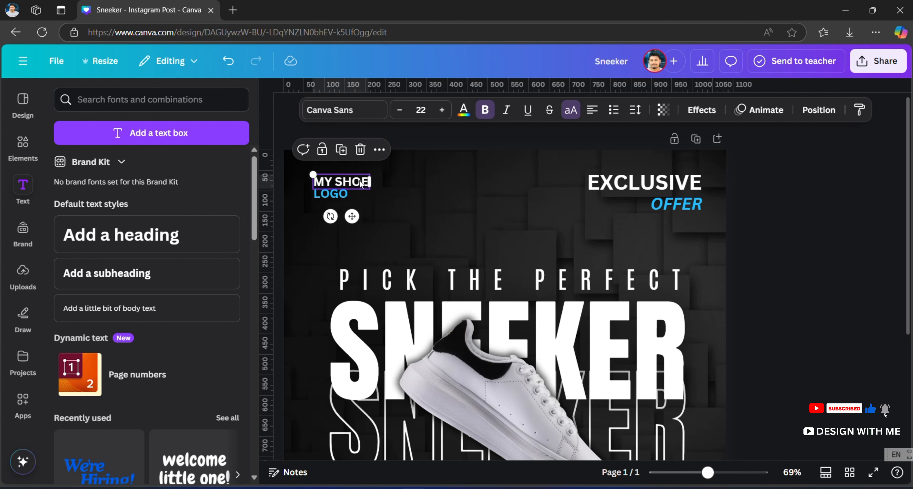
left_click(638, 189, "shift")
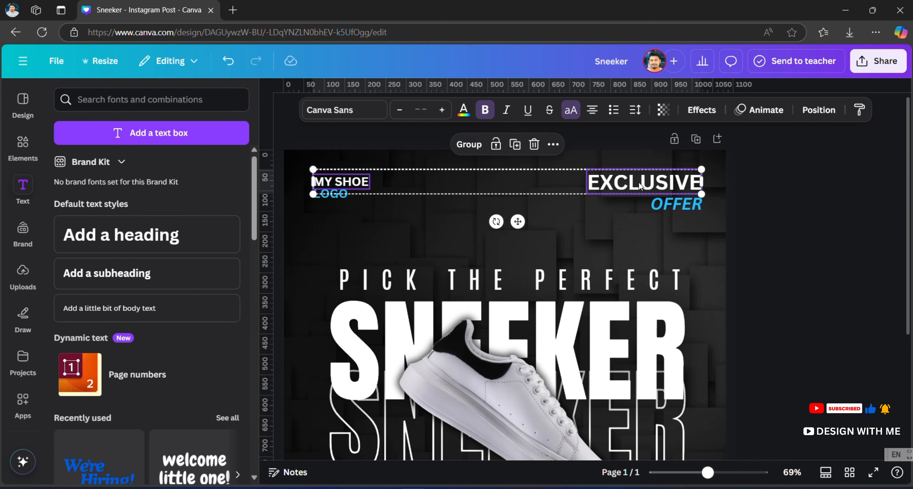
left_click(825, 110)
left_click(120, 246)
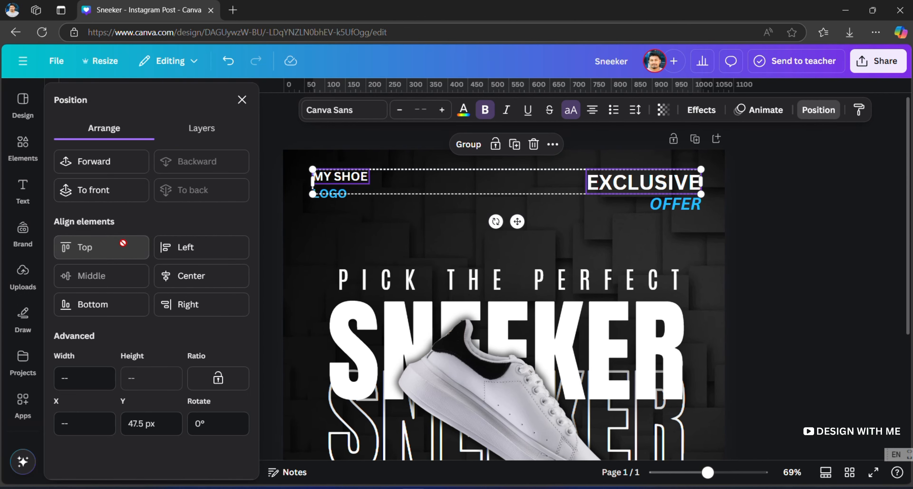
left_click(827, 208)
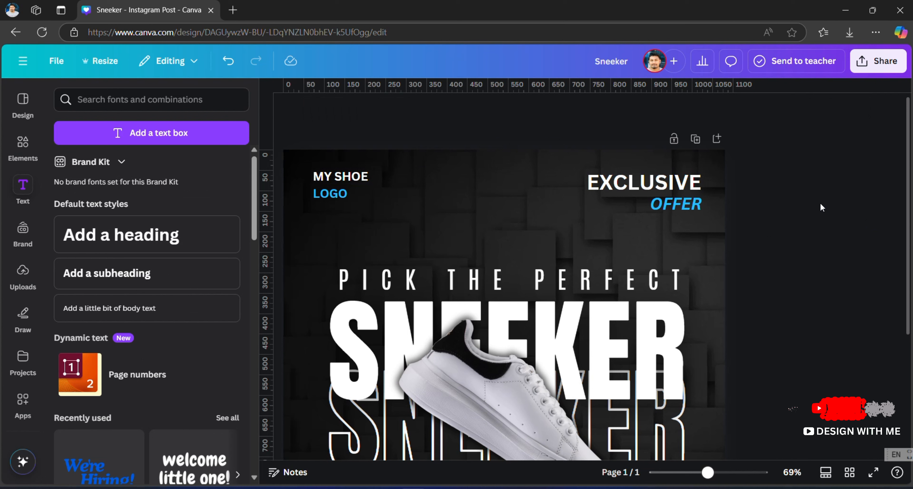
- Nudge the LOGO text up in small increments until it sits directly beneath the raised MY SHOE text
left_click(340, 192)
key("Up")
key("Up")
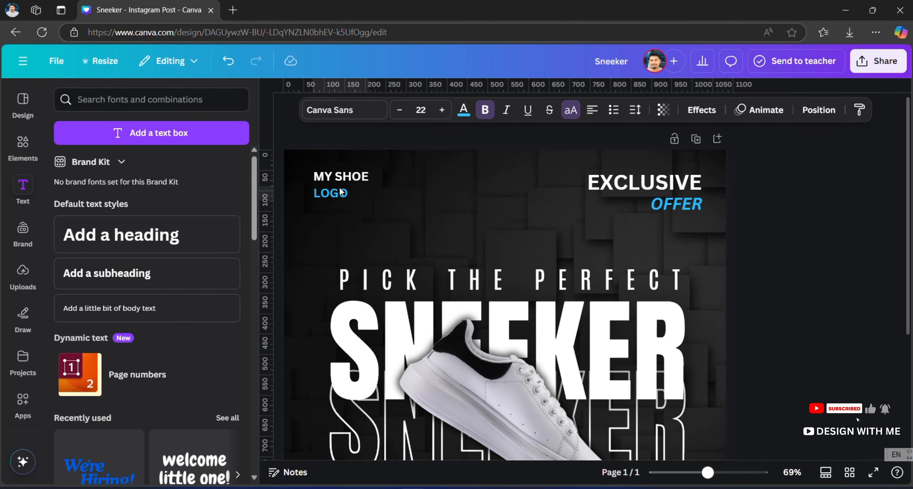
key("Up")
key("Up")
key("Up")
key("Up")
key("Up")
key("Up")
key("Up")
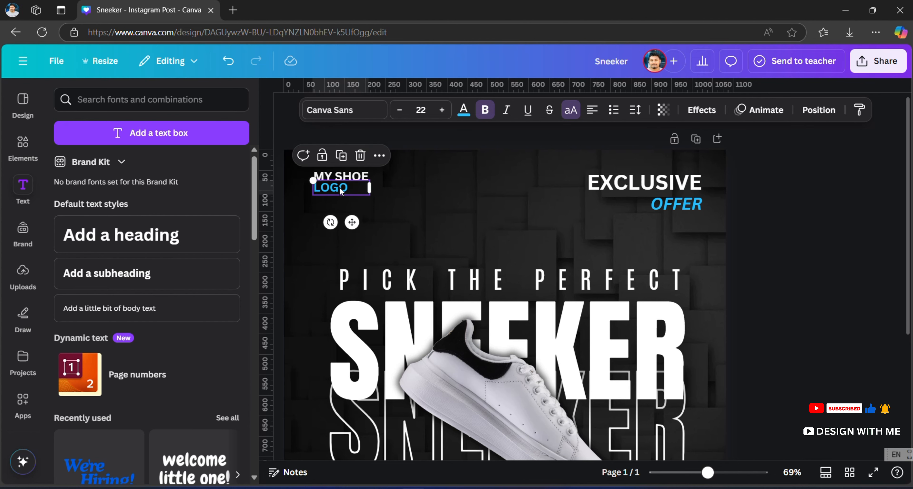
- Group the 25% and DISCOUNT texts
left_click(779, 205)
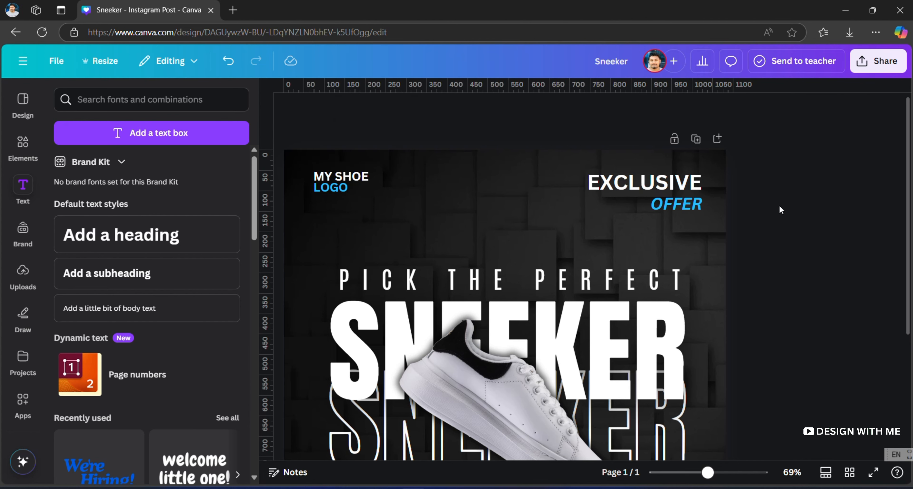
scroll(831, 266, "down", 5)
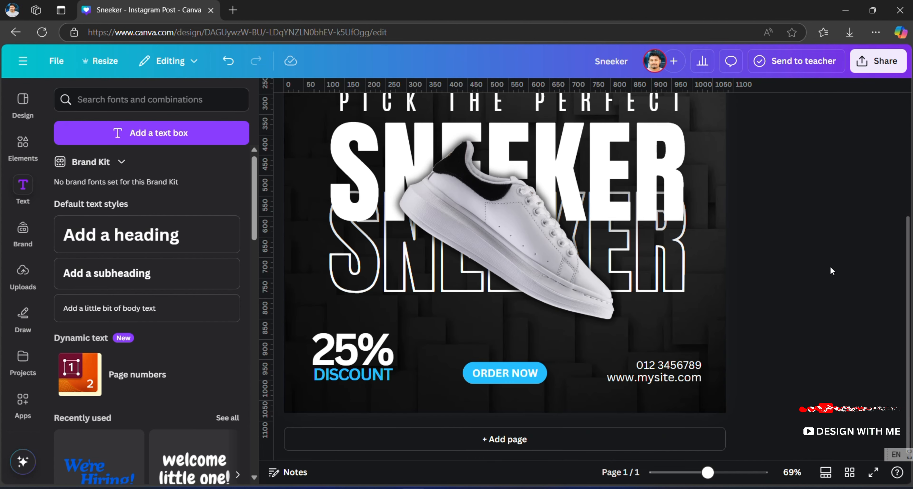
left_click(351, 377)
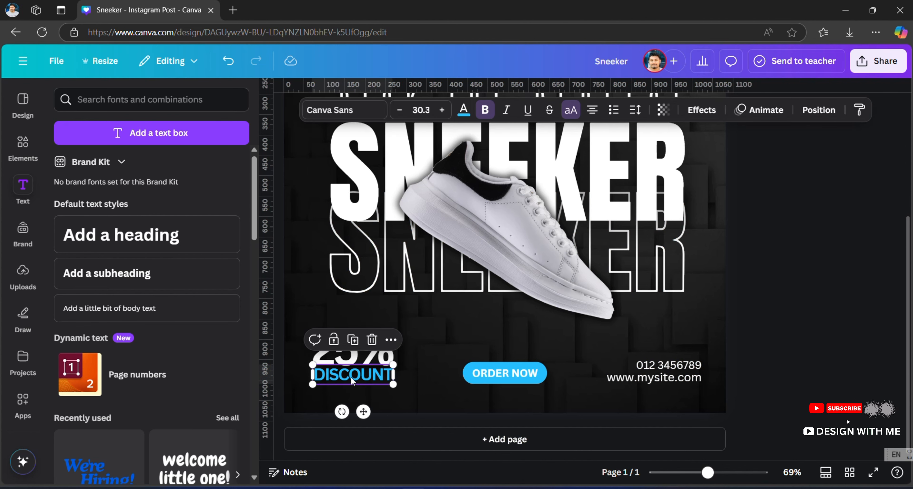
left_click(354, 361, "shift")
left_click(323, 296)
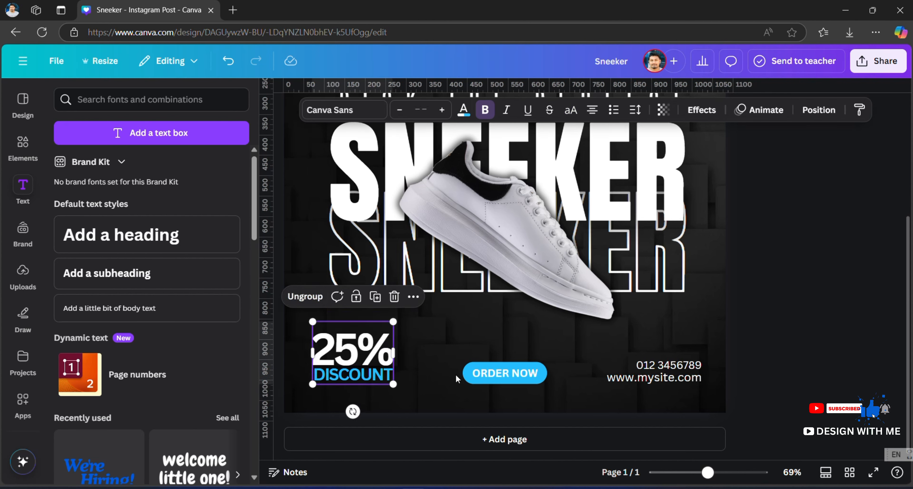
- Group the phone number and website texts near the page's lower edge
left_click(481, 372, "shift")
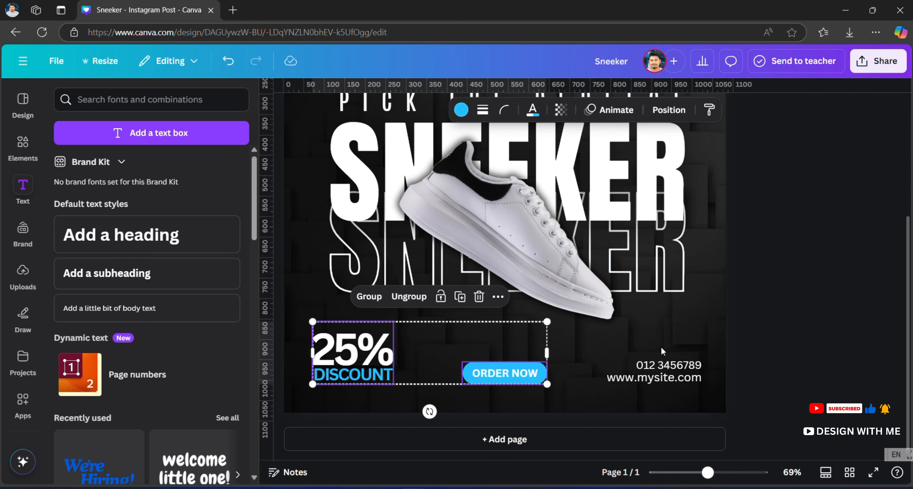
left_click_drag(661, 347, 677, 379)
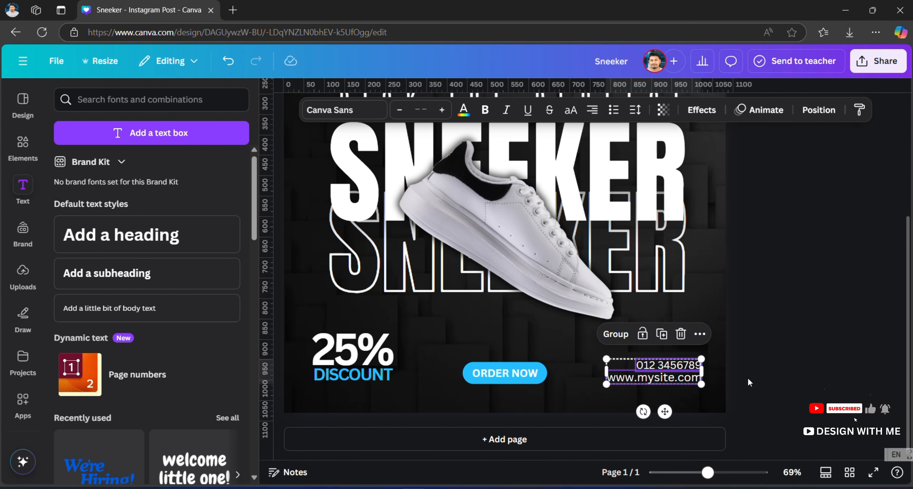
left_click(615, 333)
- Align the bottom edges of the 25% DISCOUNT group, the ORDER NOW button and the contact details group
left_click(532, 376, "shift")
left_click(335, 361, "shift")
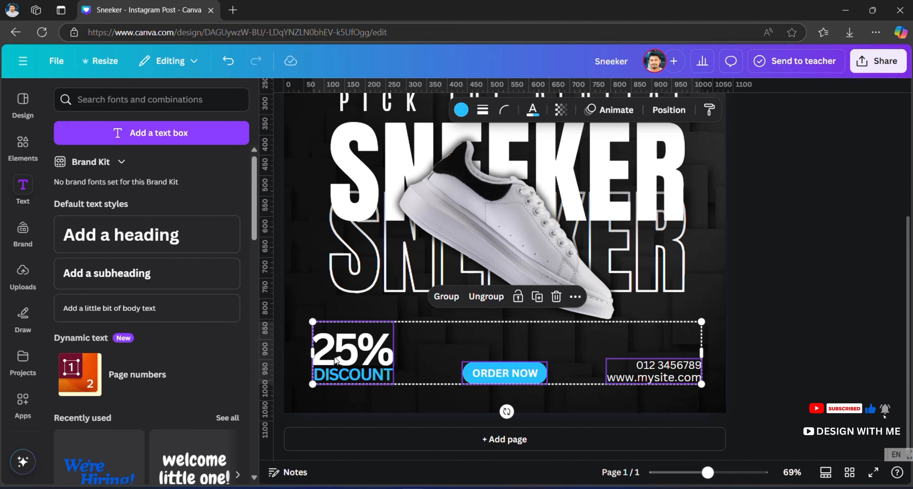
left_click(668, 109)
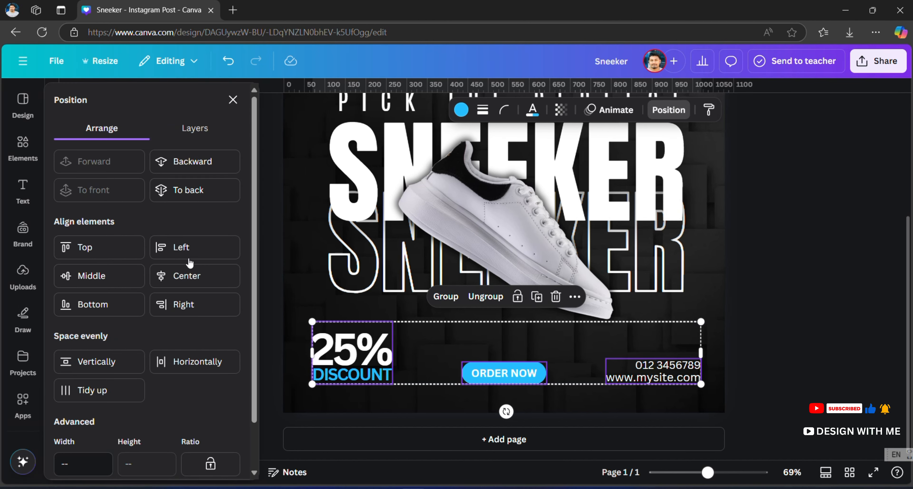
left_click(91, 301)
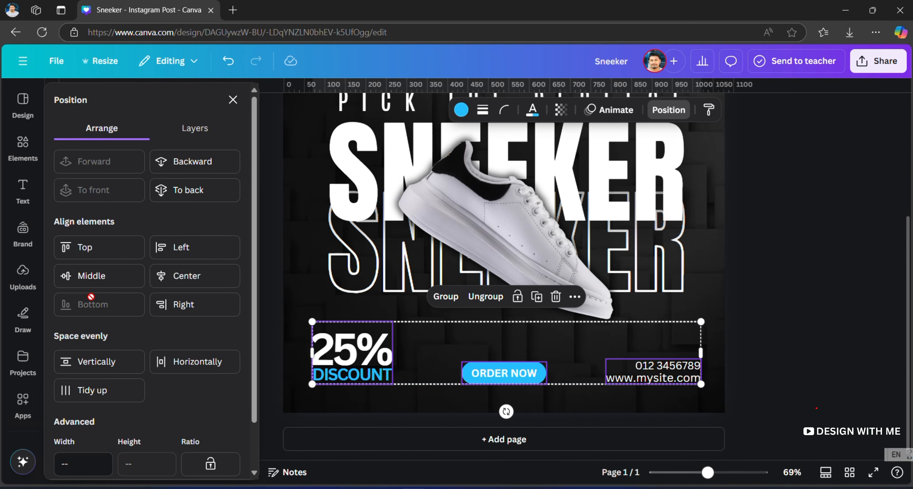
left_click(809, 365)
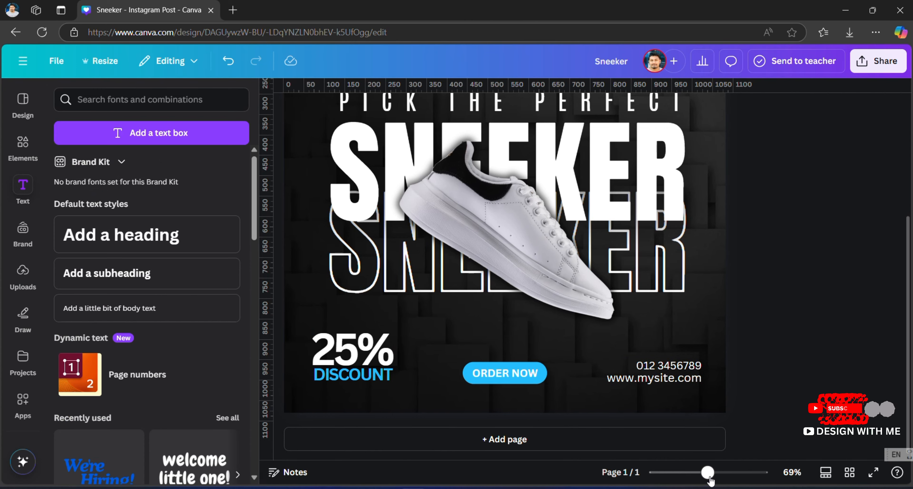
- Move the PICK THE PERFECT and SNEEKER headings with the shoe slightly upward and align them on a common horizontal center
left_click_drag(707, 472, 688, 474)
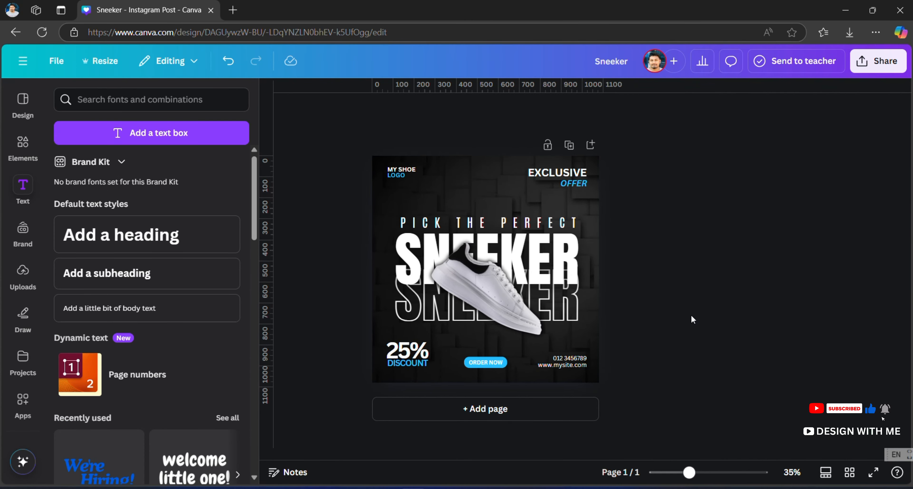
left_click_drag(514, 203, 553, 301)
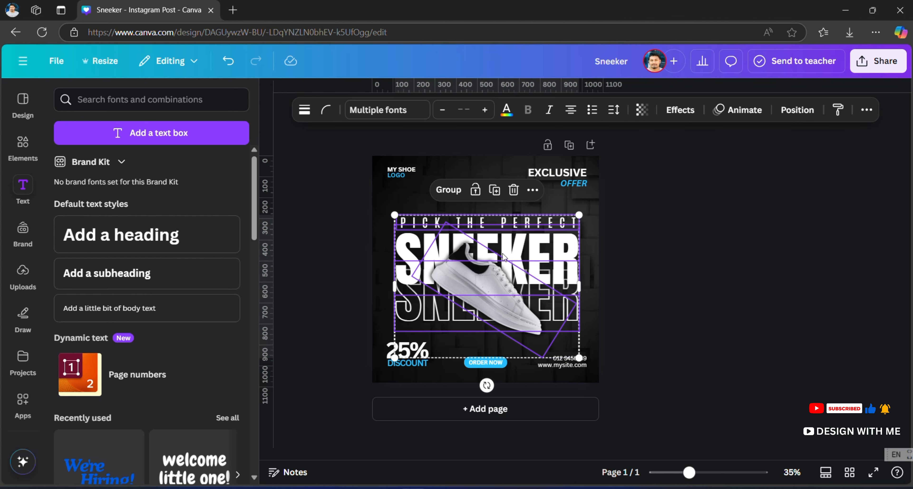
left_click_drag(479, 277, 477, 269)
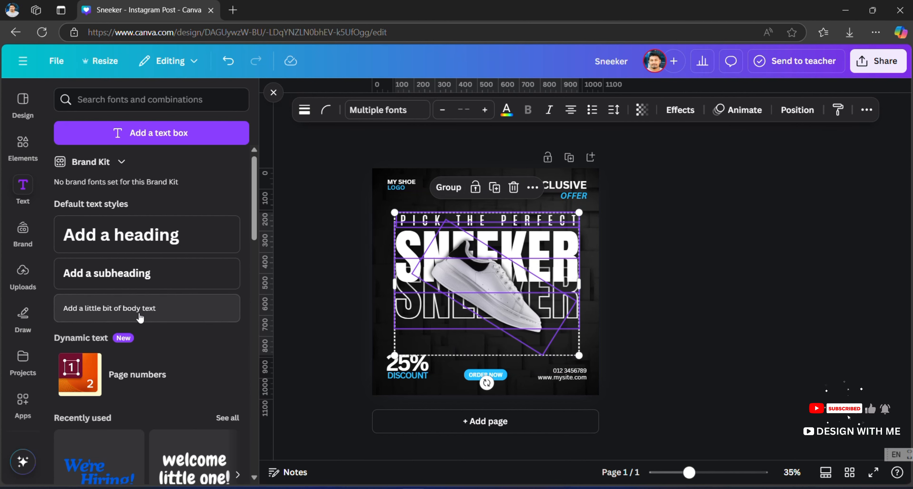
left_click(797, 110)
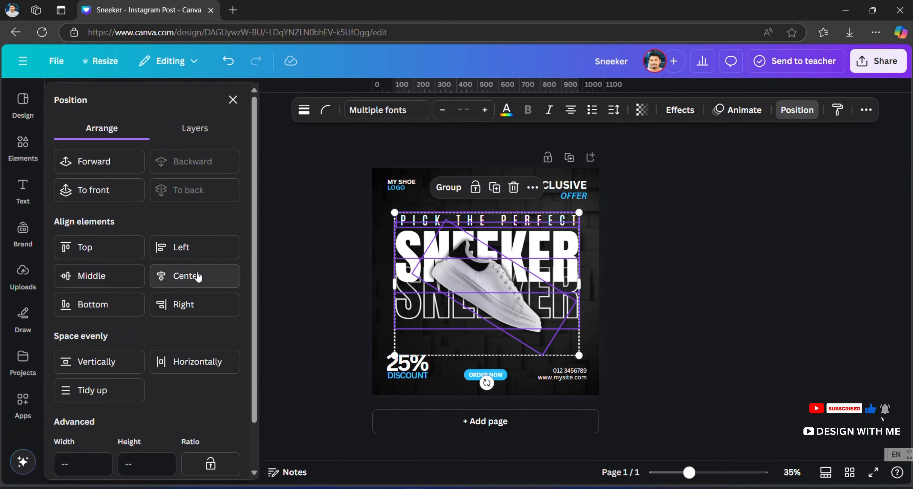
left_click(196, 274)
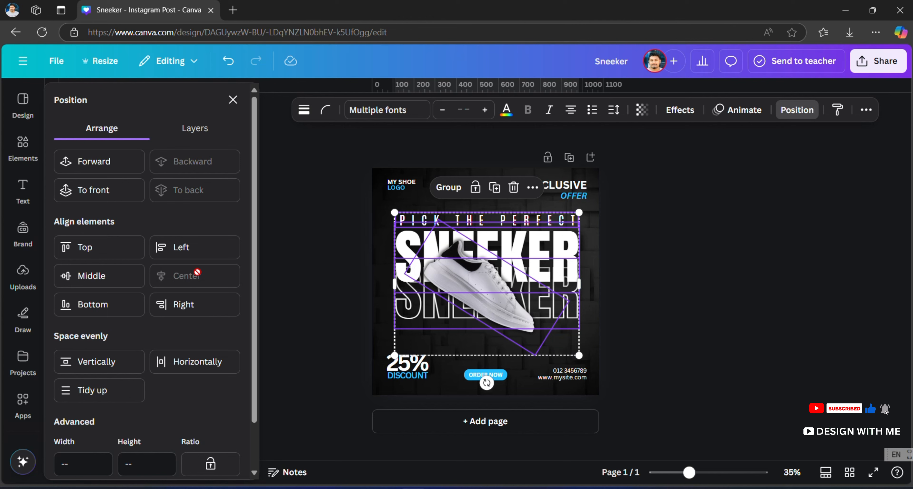
left_click(720, 247)
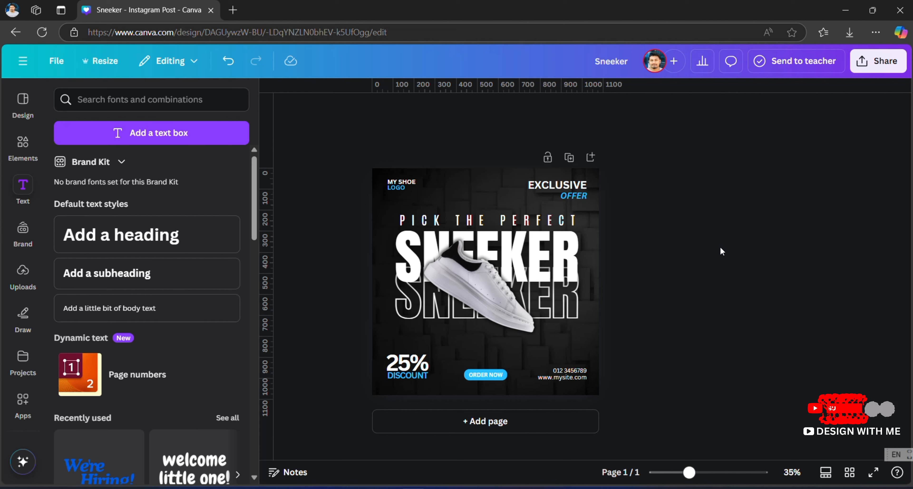
- Shift the headings and shoe slightly down, group them and center the group horizontally on the page
left_click(509, 264)
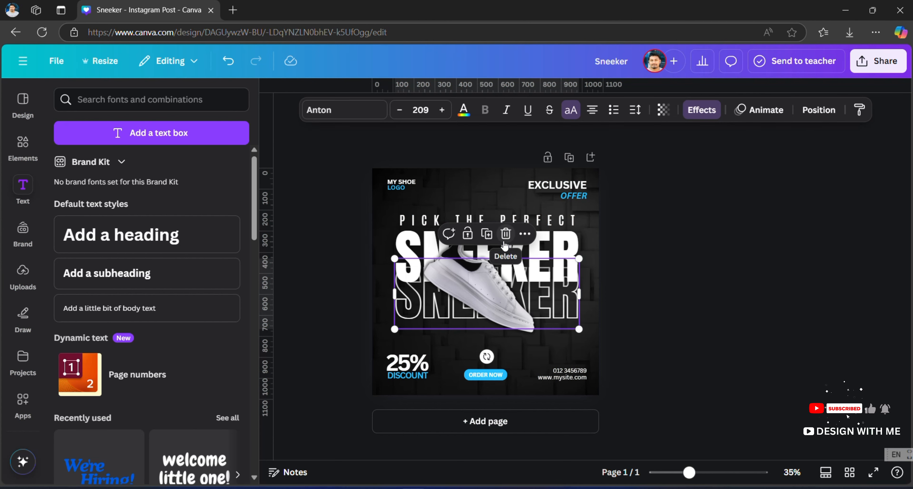
left_click(532, 308)
left_click_drag(531, 307, 531, 308)
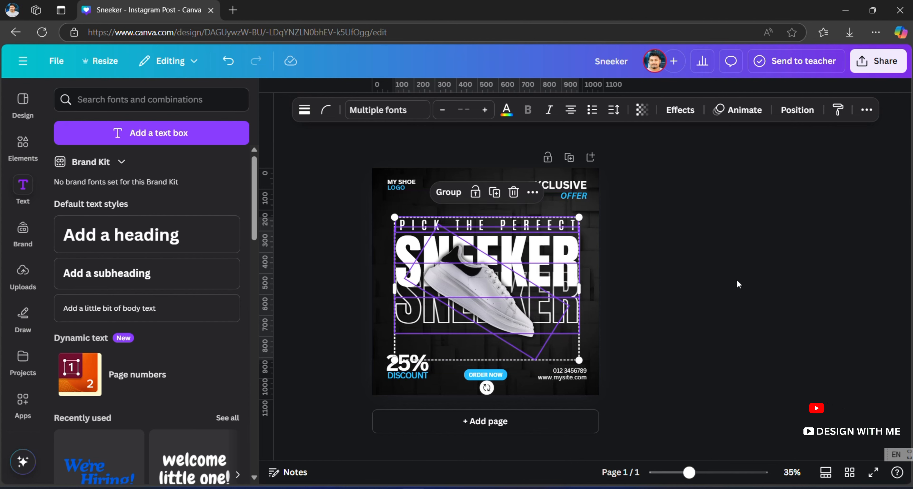
key("ctrl+g")
left_click(797, 110)
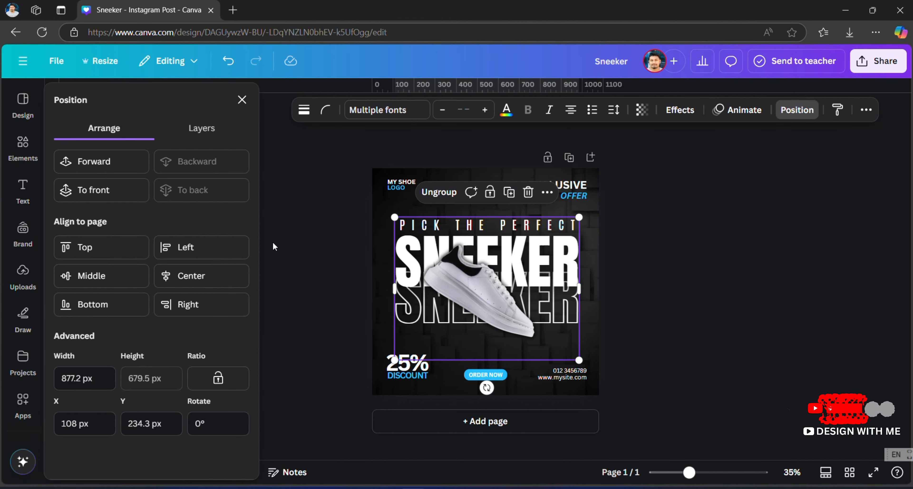
left_click(227, 281)
left_click(748, 274)
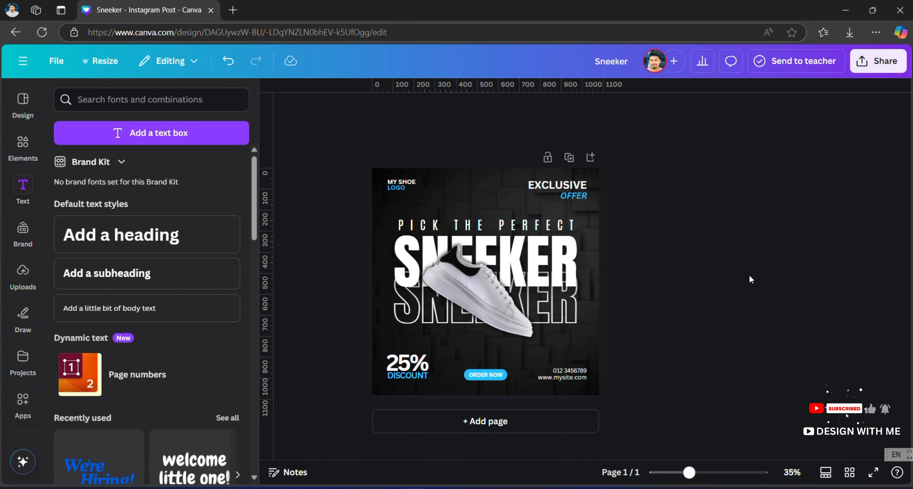
- Group the EXCLUSIVE and OFFER texts and align the group's right edge with the contact details group
left_click_drag(610, 183, 526, 200)
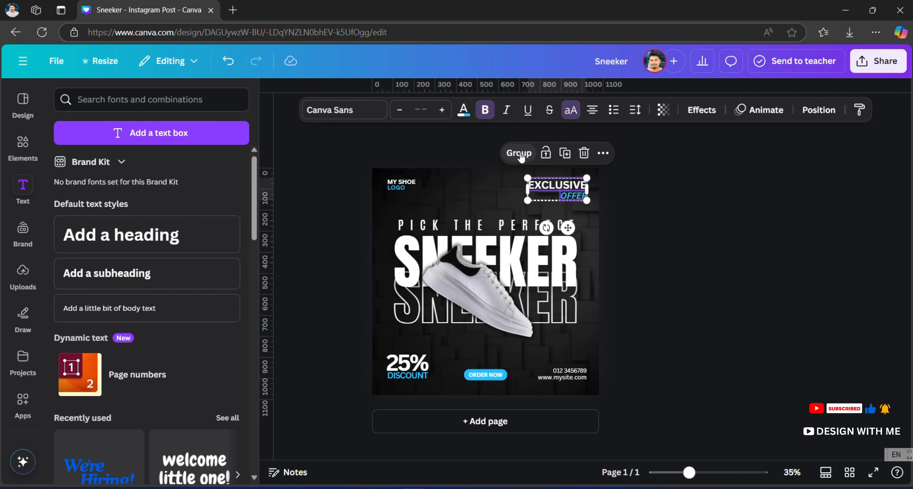
left_click(595, 120)
left_click(521, 153)
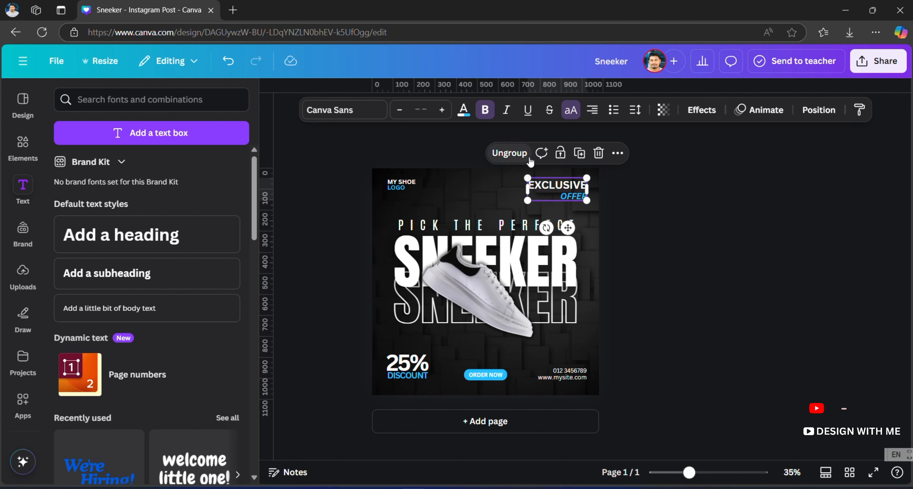
left_click_drag(622, 195, 585, 397)
left_click(634, 115)
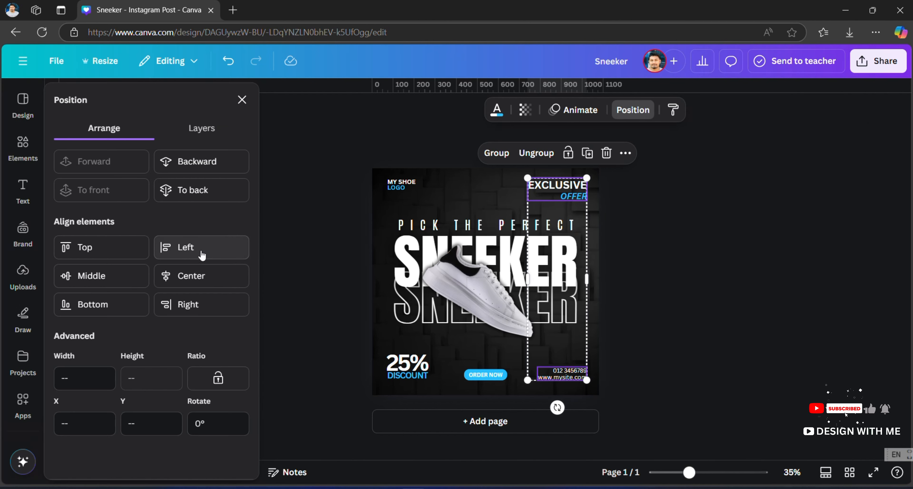
left_click(192, 311)
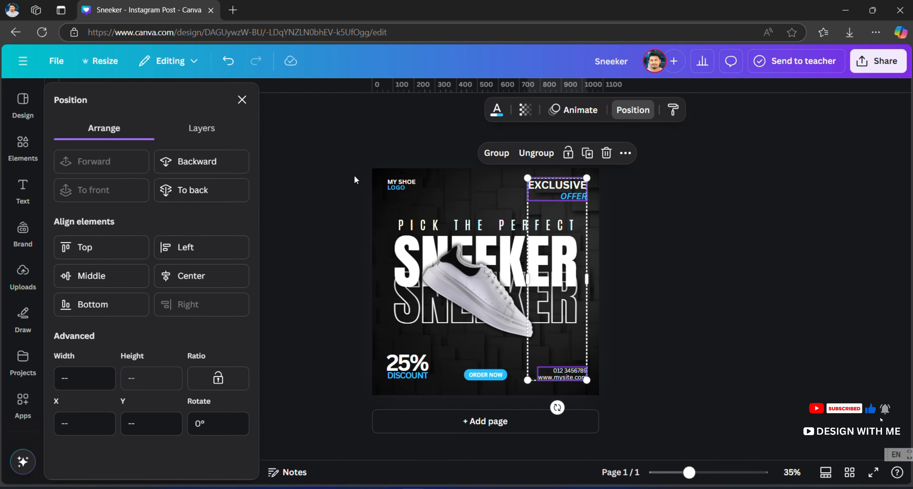
- Group the MY SHOE and LOGO texts and align the group's left edge with the 25% DISCOUNT group
left_click_drag(354, 175, 388, 197)
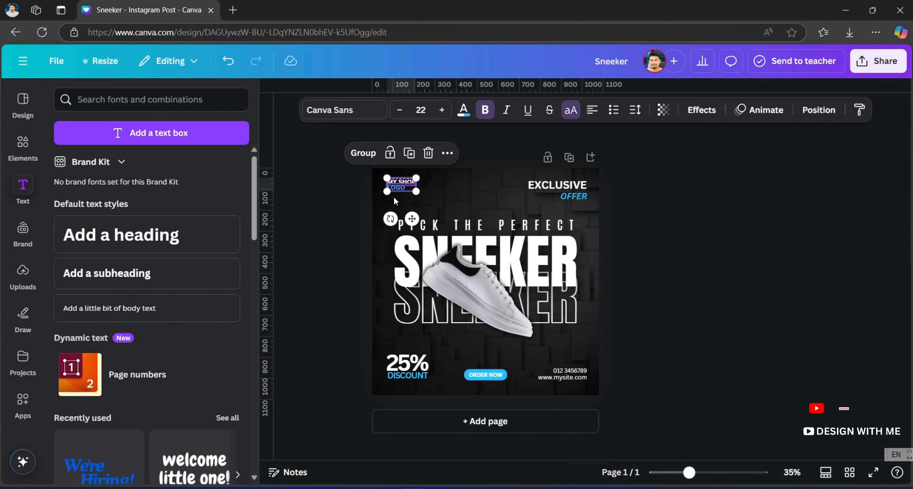
left_click(368, 159)
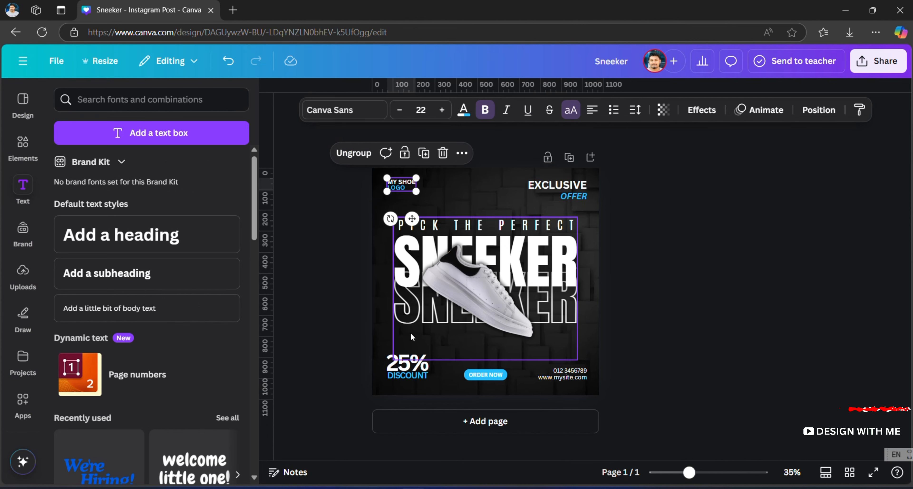
left_click(395, 372, "shift")
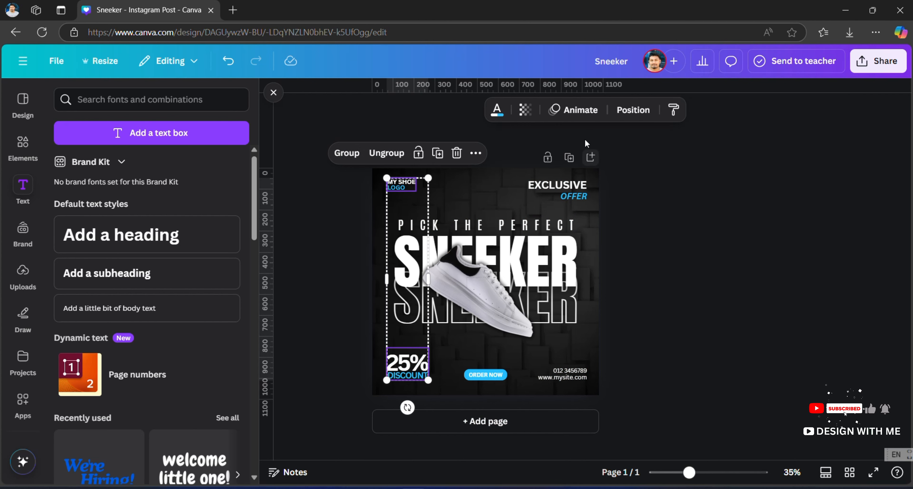
left_click(633, 110)
left_click(213, 256)
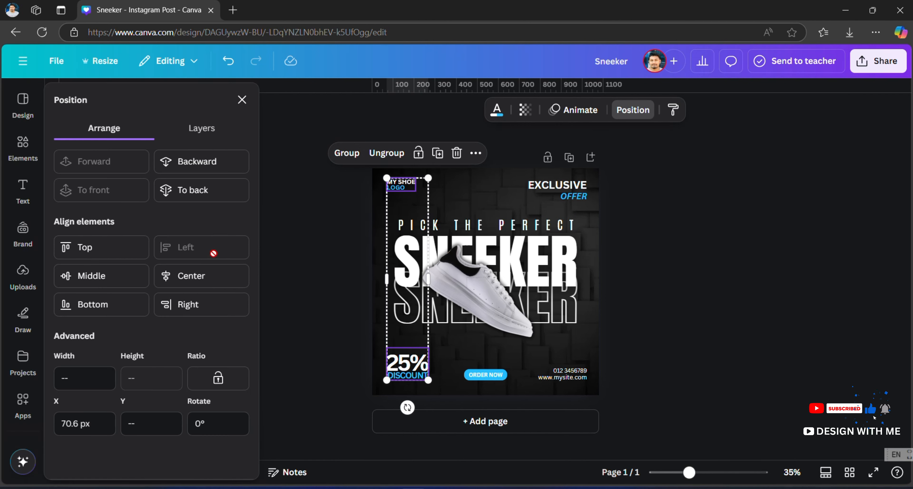
left_click(749, 228)
- Group the MY SHOE LOGO and EXCLUSIVE OFFER groups together and center them horizontally on the page
left_click(480, 196)
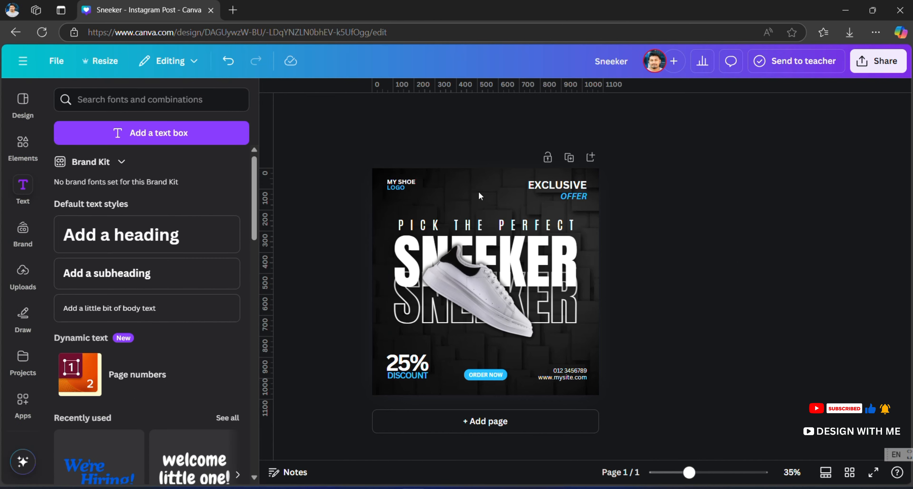
left_click(412, 183)
left_click(576, 200, "shift")
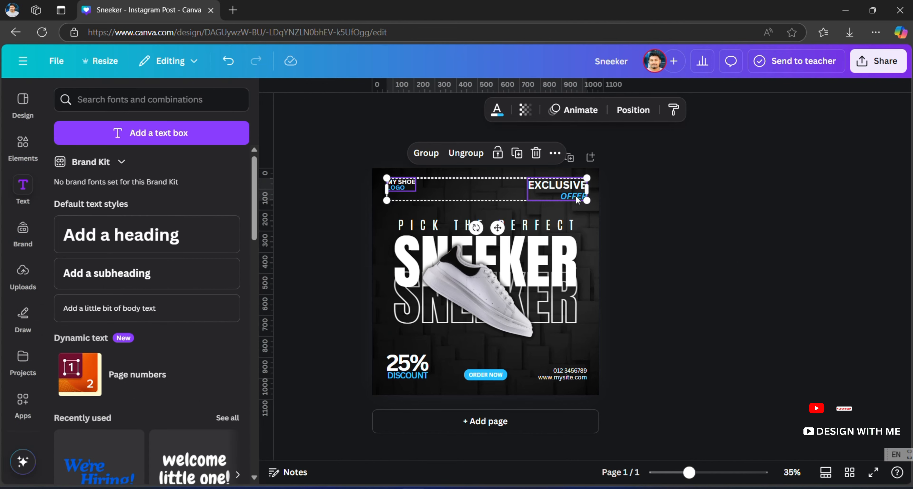
left_click(426, 153)
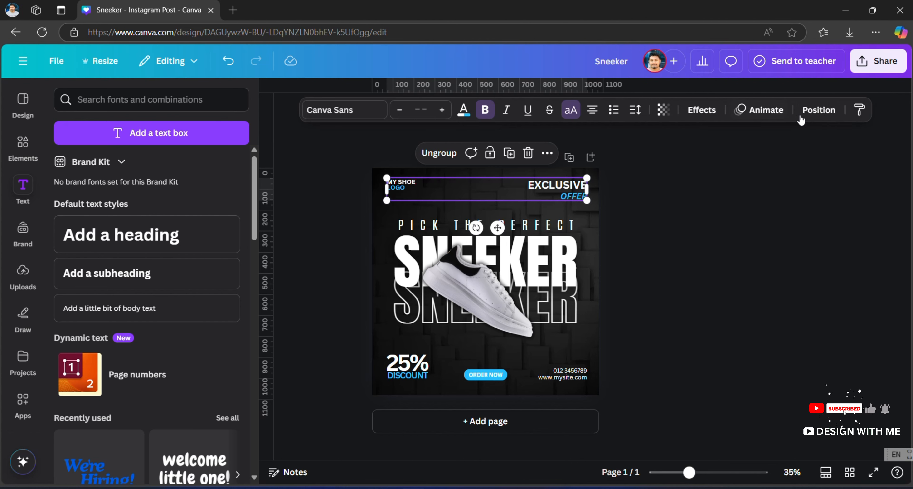
left_click(819, 110)
left_click(232, 269)
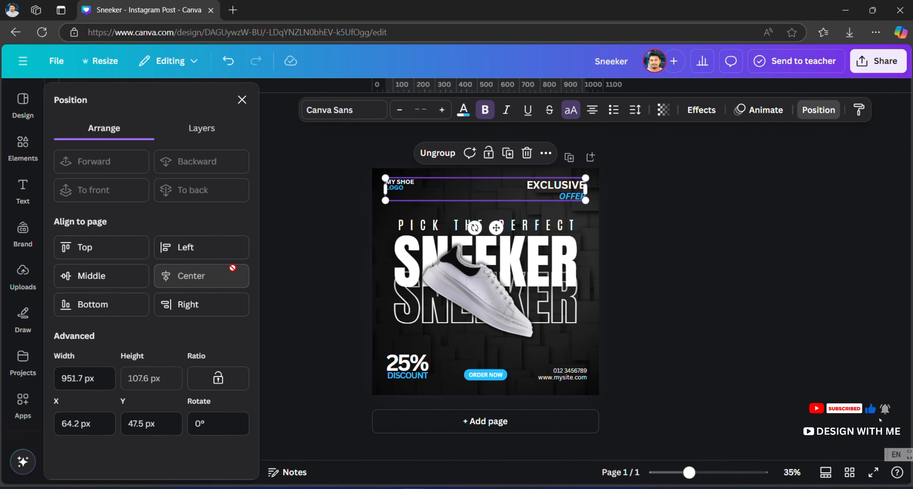
- Group the 25% DISCOUNT, ORDER NOW and contact details elements and center the group horizontally on the page
left_click(420, 373)
left_click(489, 378, "shift")
left_click(559, 379, "shift")
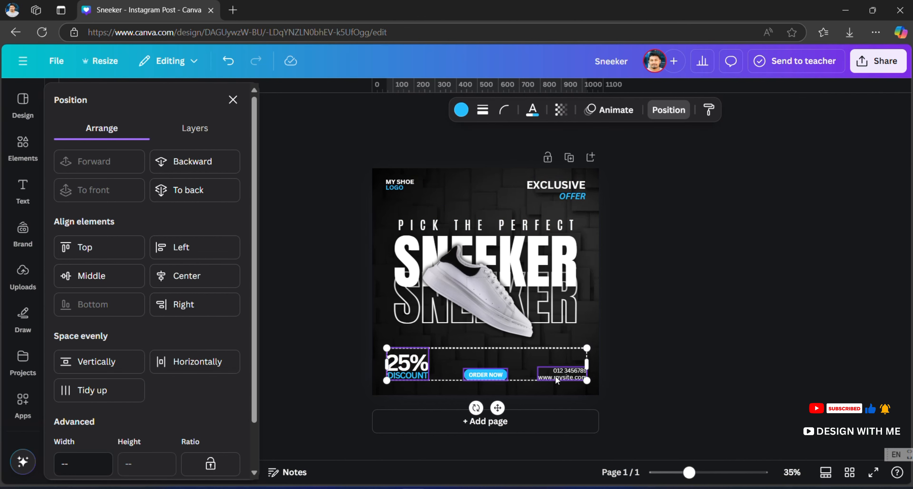
left_click(426, 323)
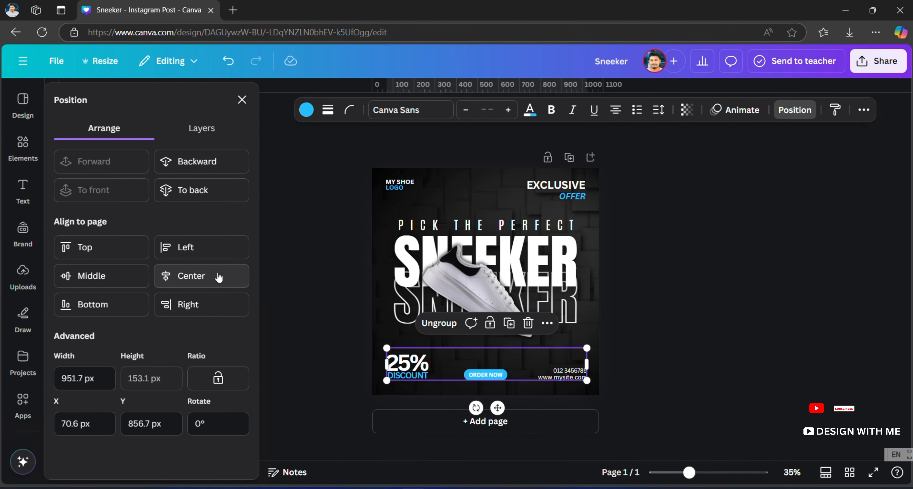
left_click(218, 275)
left_click(684, 316)
- Align the upper MY SHOE LOGO and EXCLUSIVE OFFER group horizontally with the lower 25% DISCOUNT, ORDER NOW and contact details group
left_click_drag(629, 182, 585, 381)
left_click(669, 110)
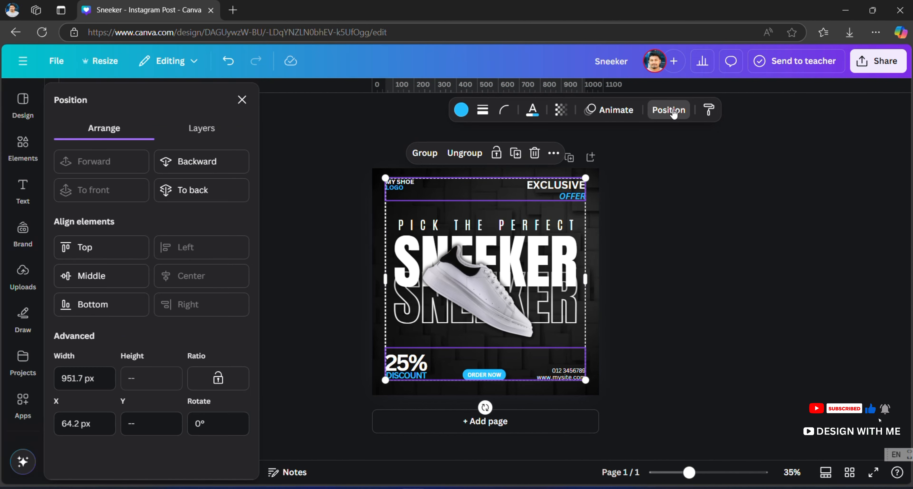
left_click(850, 173)
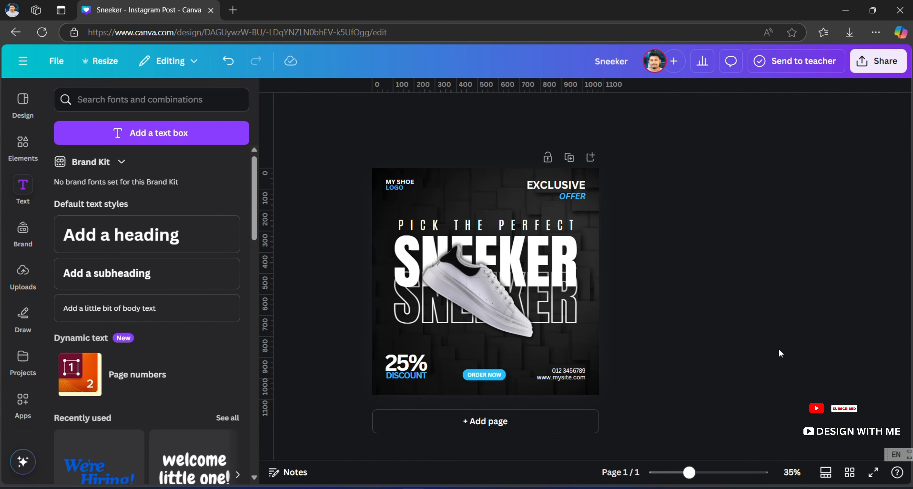
- Preview the finished post full screen, and download it as a PNG at size 3.125 (3,375 × 3,375 px)
left_click(872, 471)
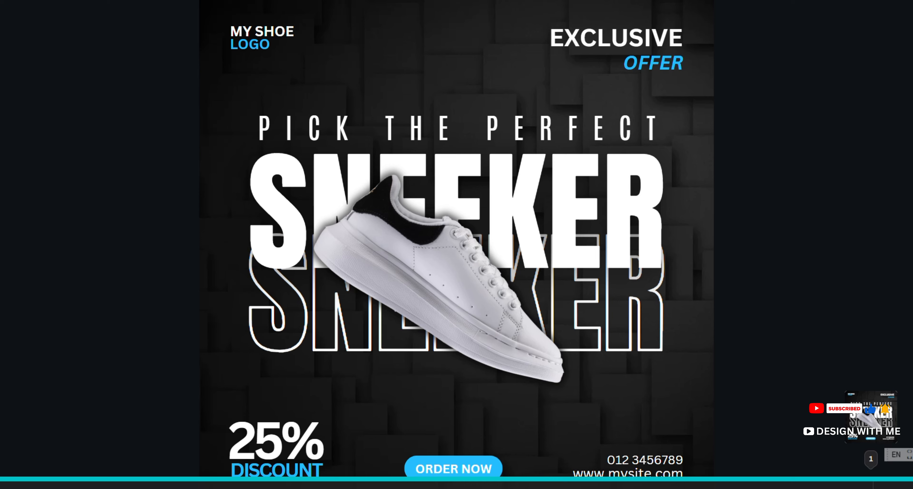
key("Escape")
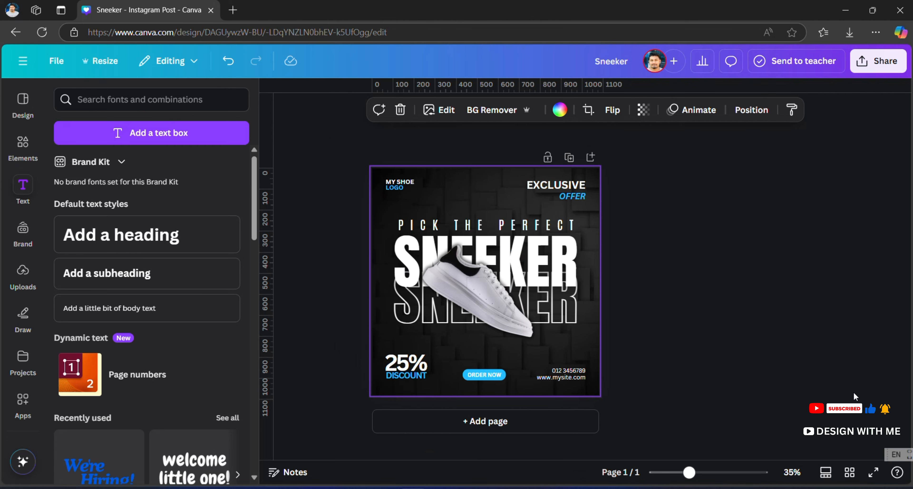
left_click(878, 61)
left_click(697, 301)
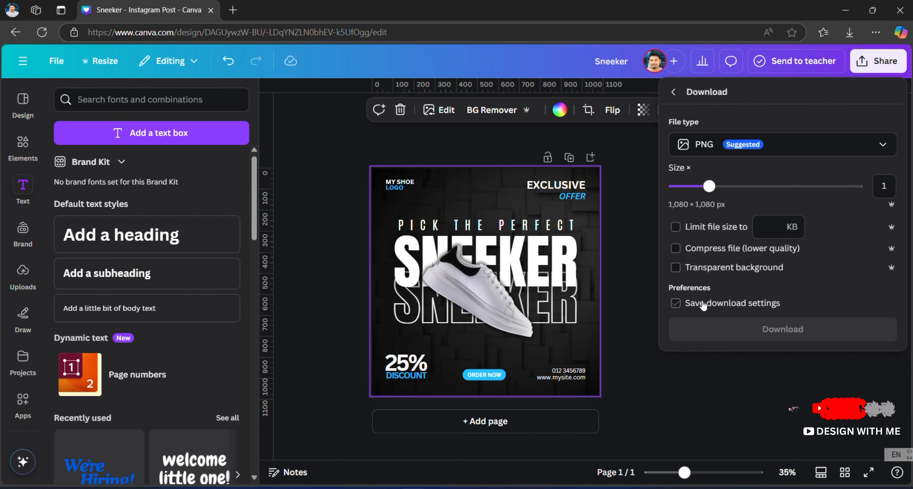
left_click_drag(706, 187, 875, 190)
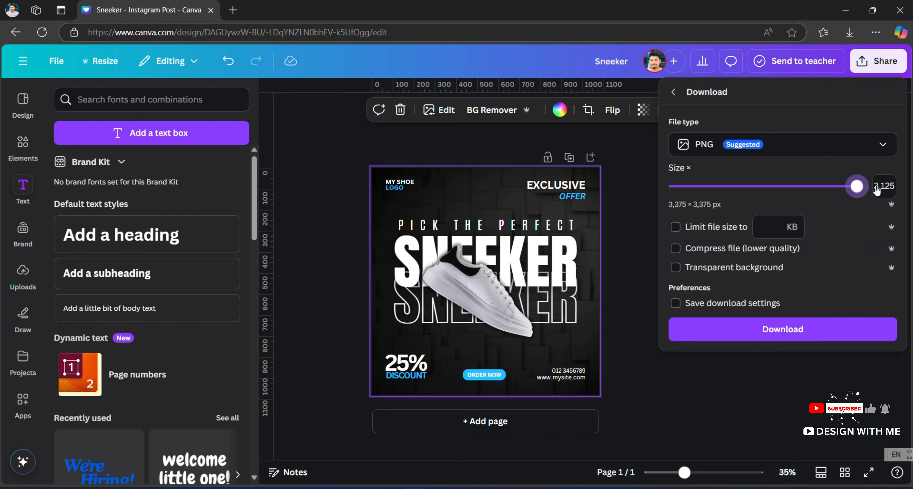
left_click(842, 328)
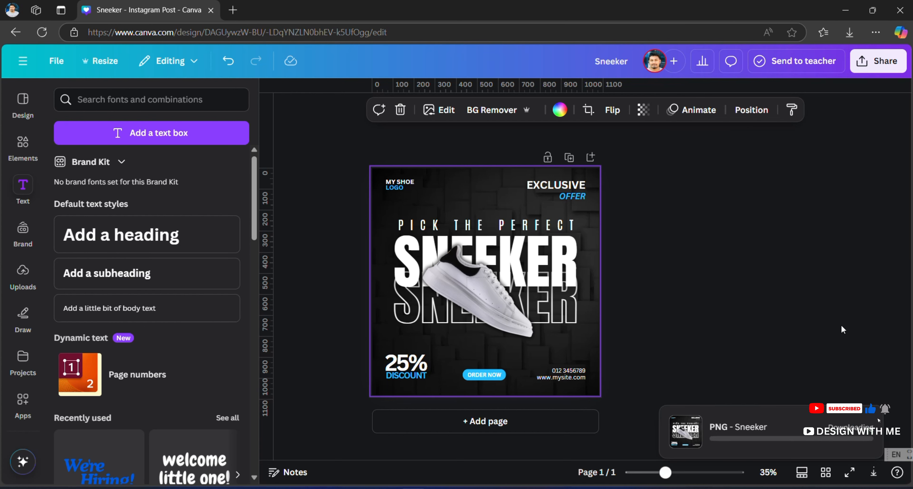